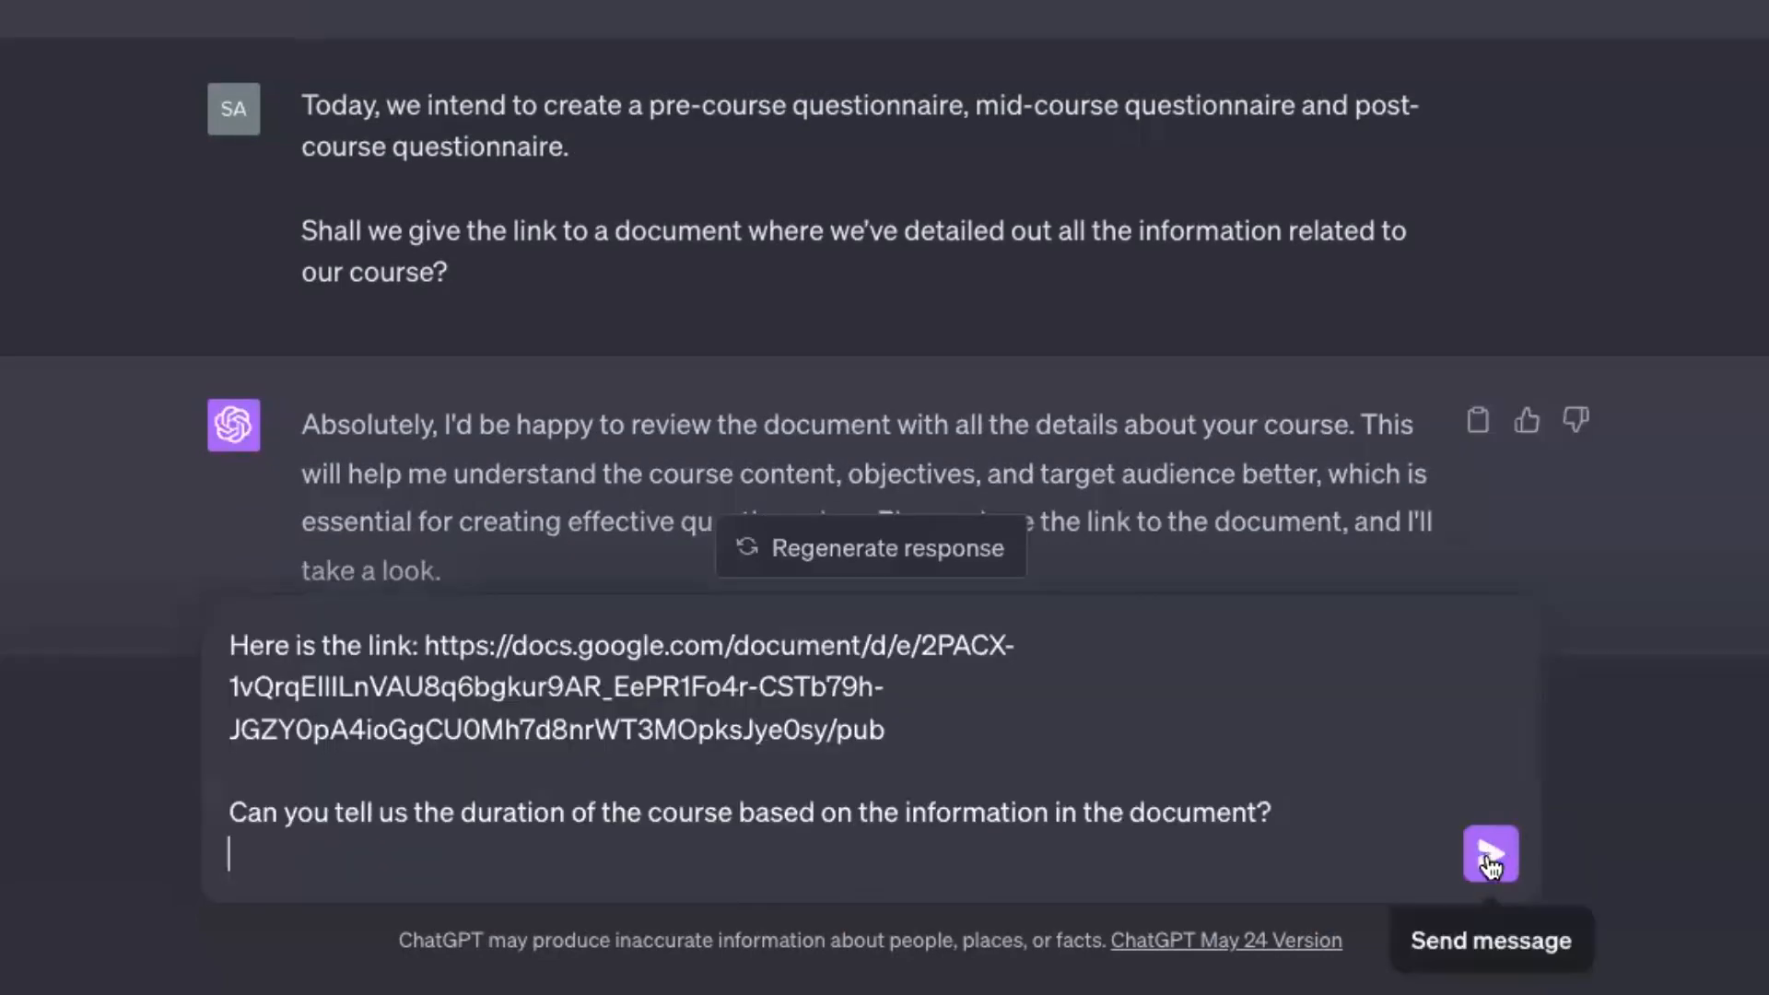
Send the link to the course document and ask for the course duration based on its information
click(1490, 864)
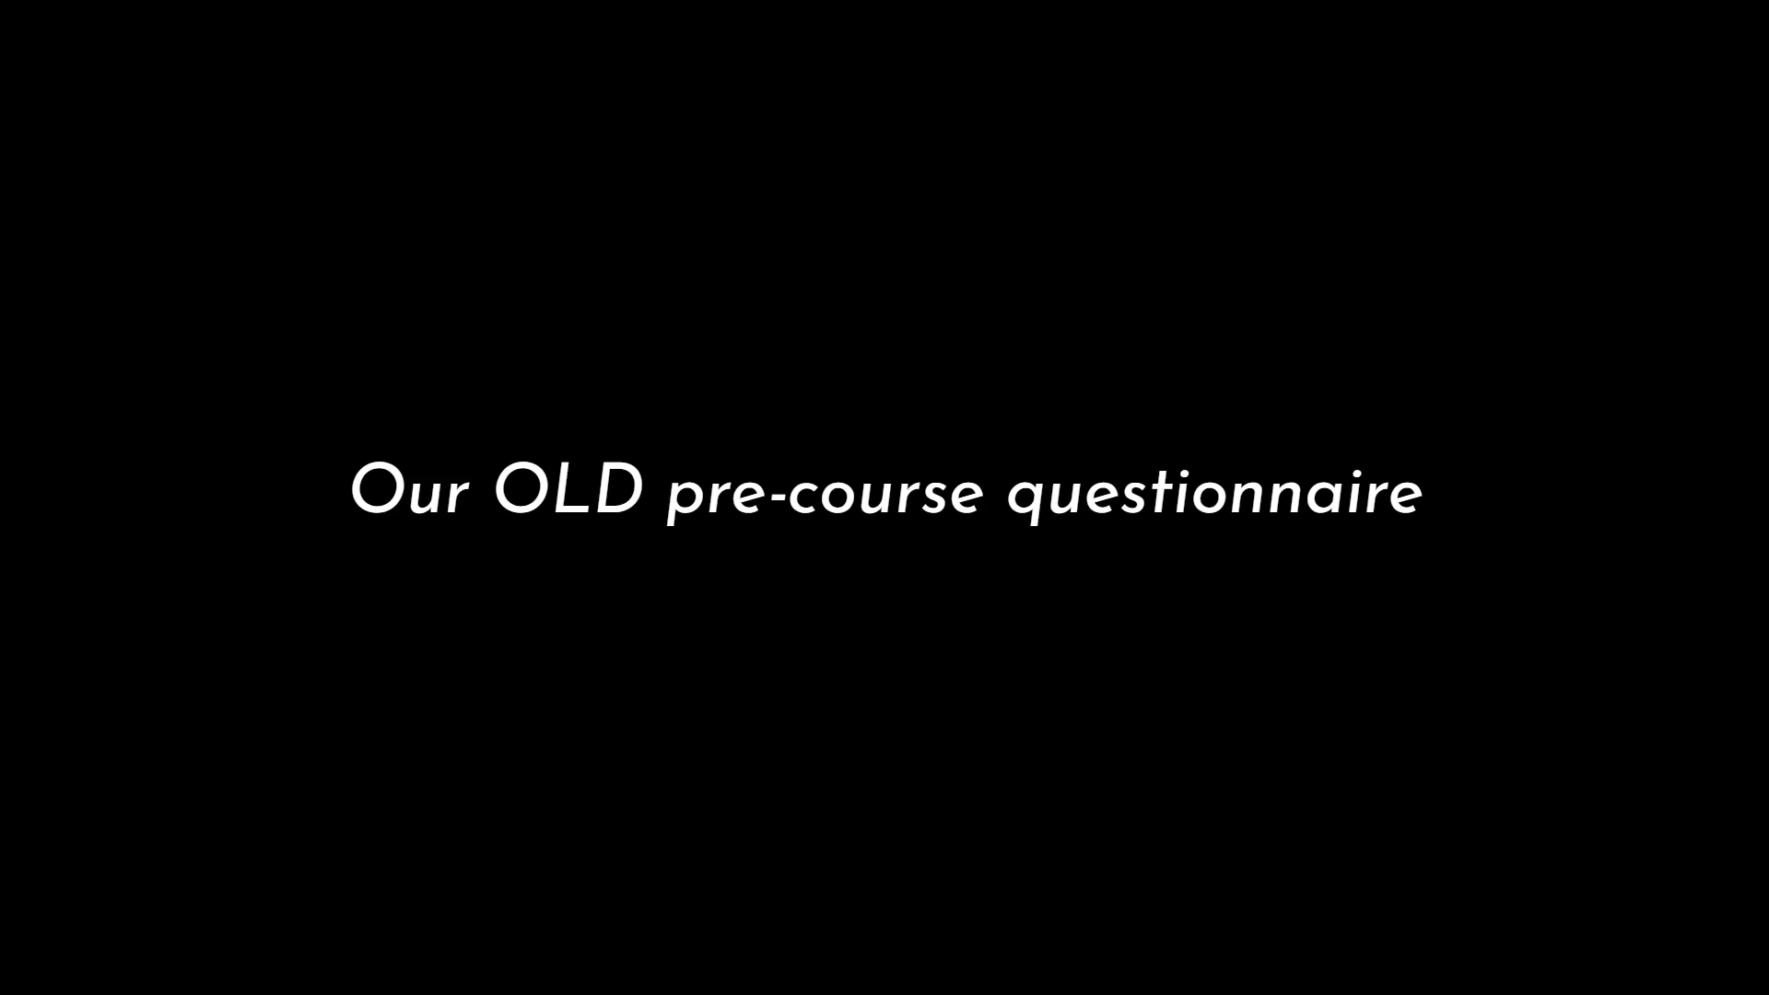
Review the old pre-course questionnaire on Tally, from the welcome heading to the photo permission and session recording questions
scroll(1281, 833, up, 3)
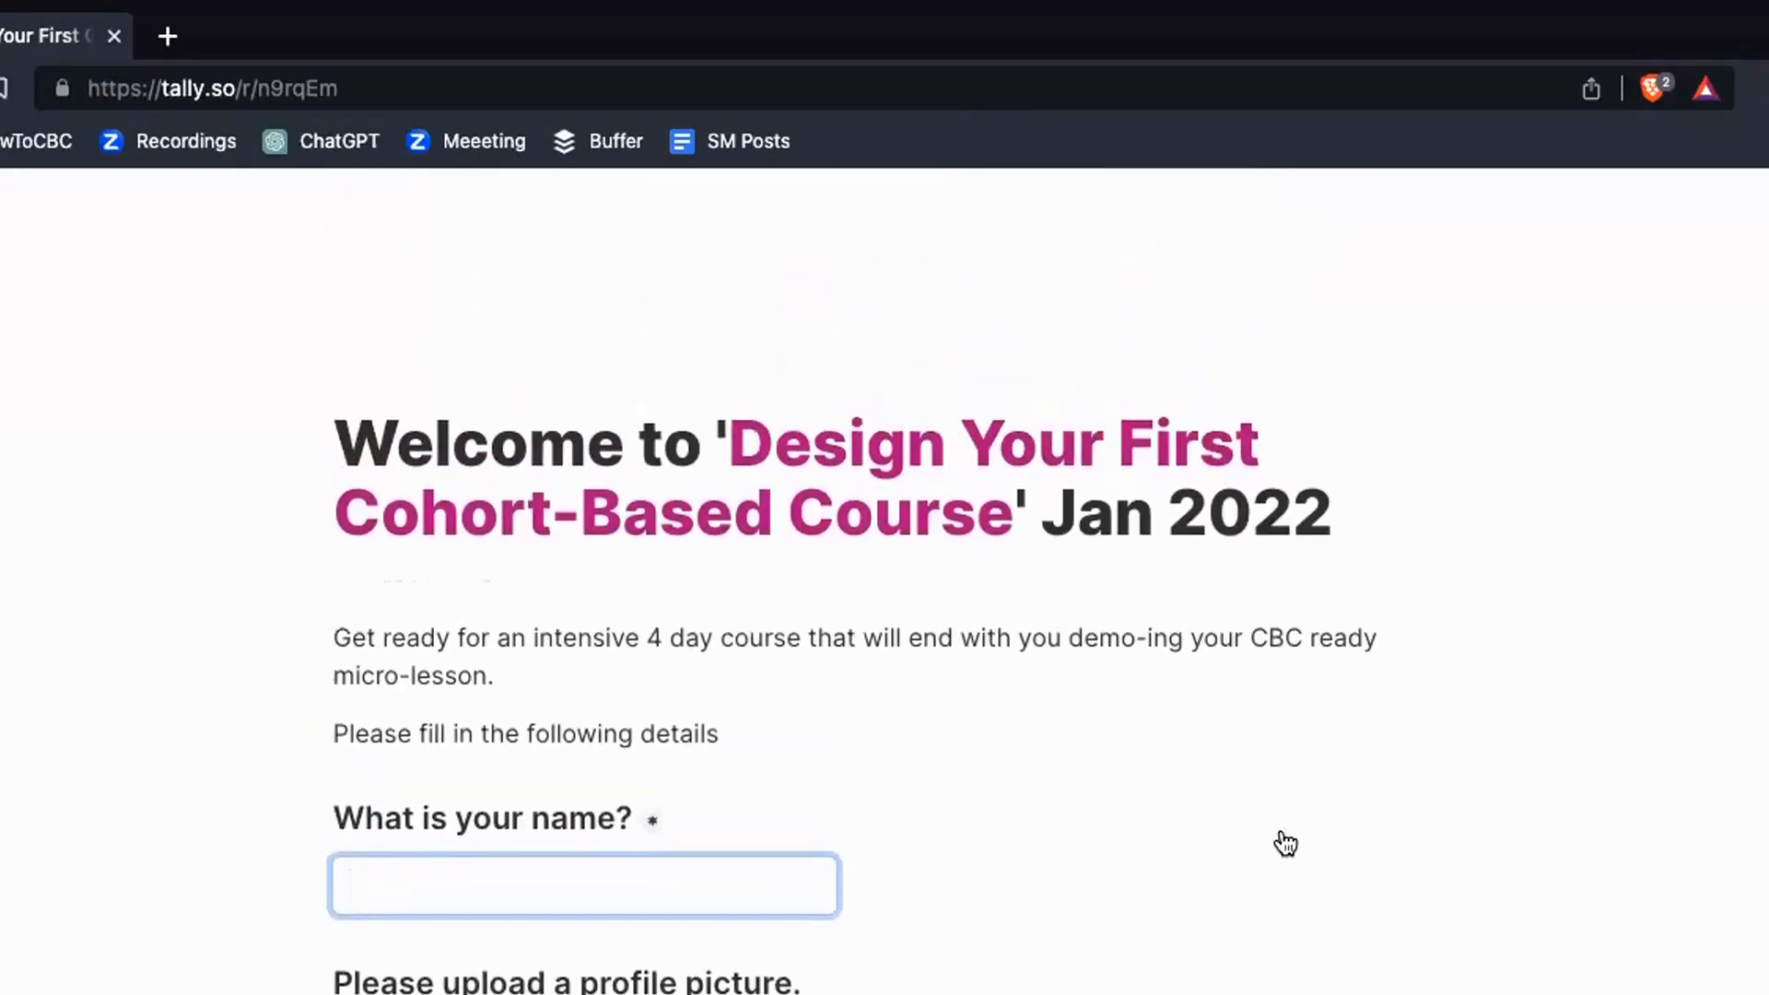
scroll(1287, 840, down, 4)
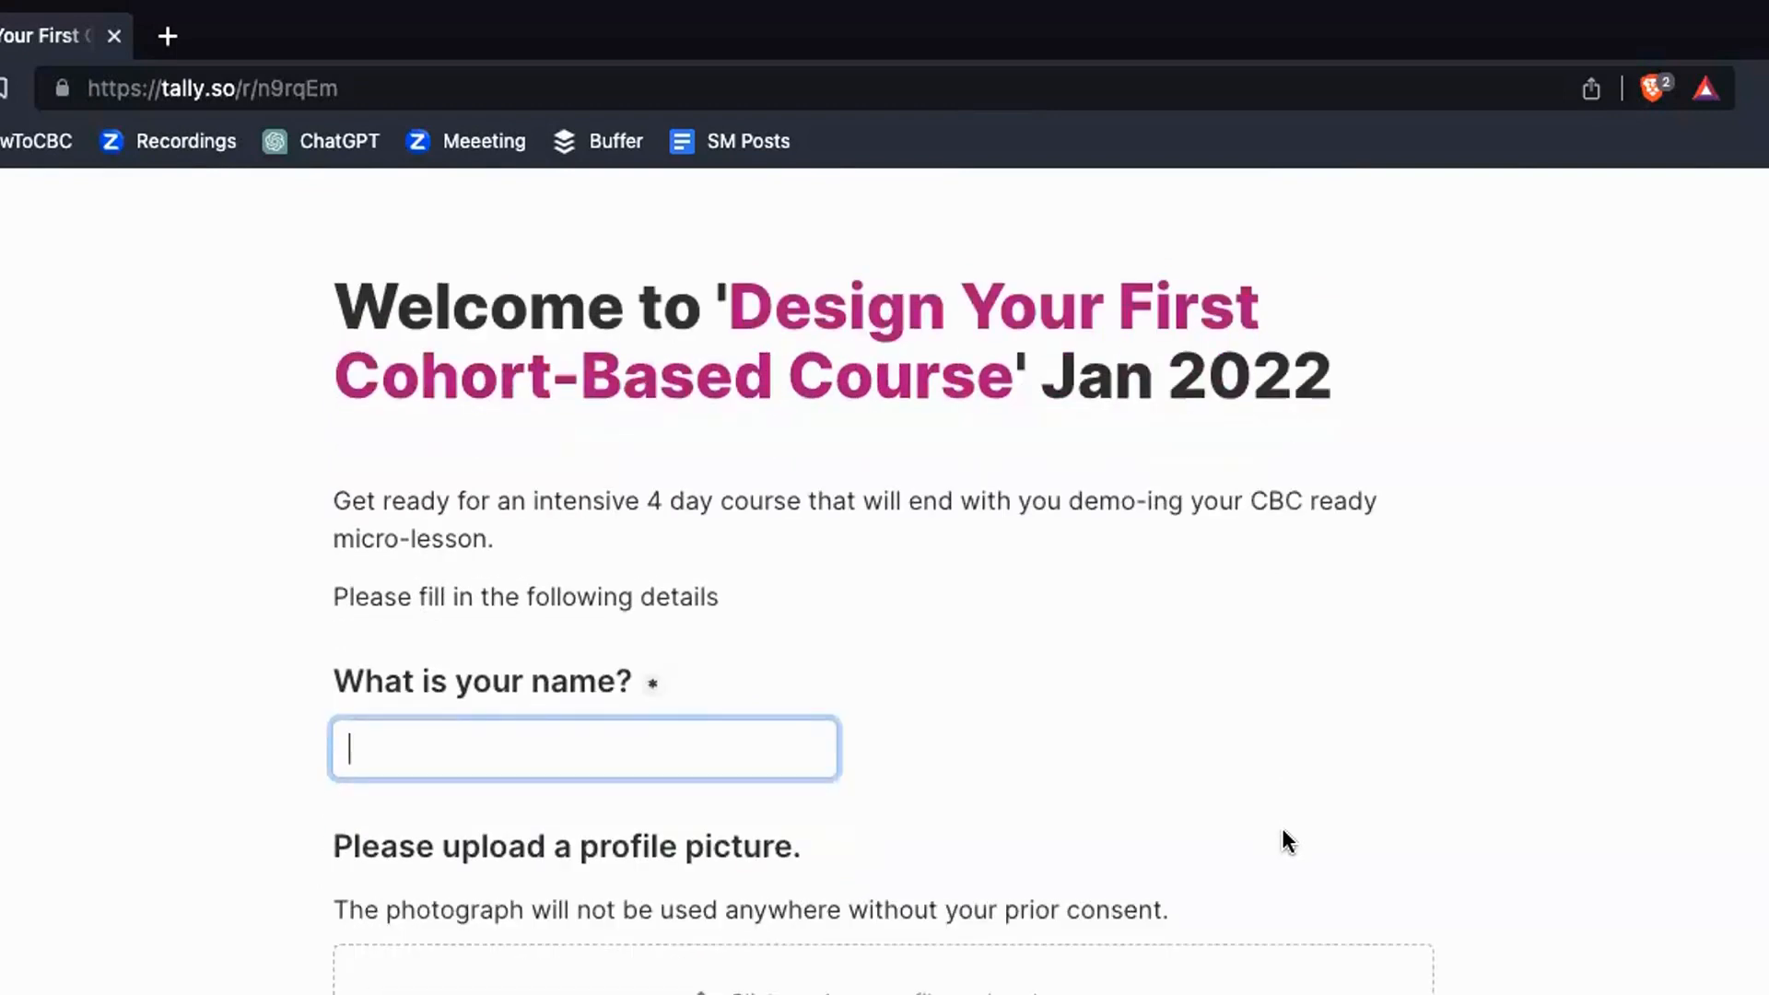
scroll(1287, 840, down, 6)
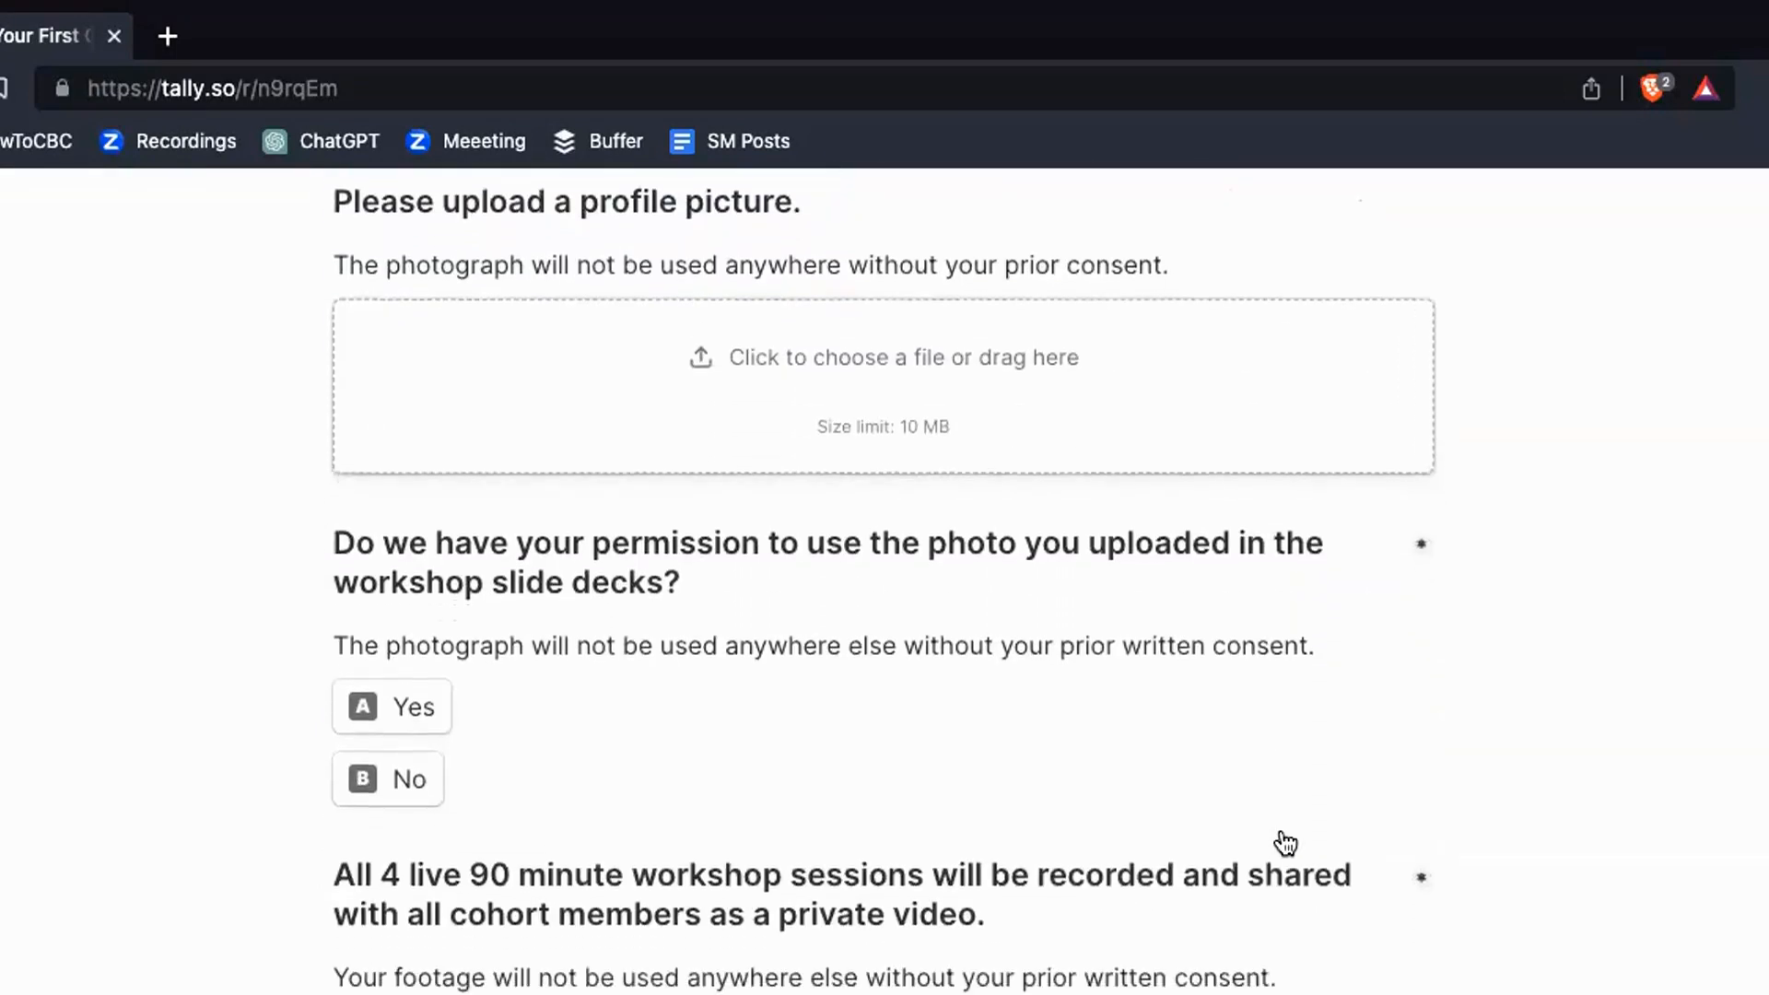
scroll(1280, 827, up, 7)
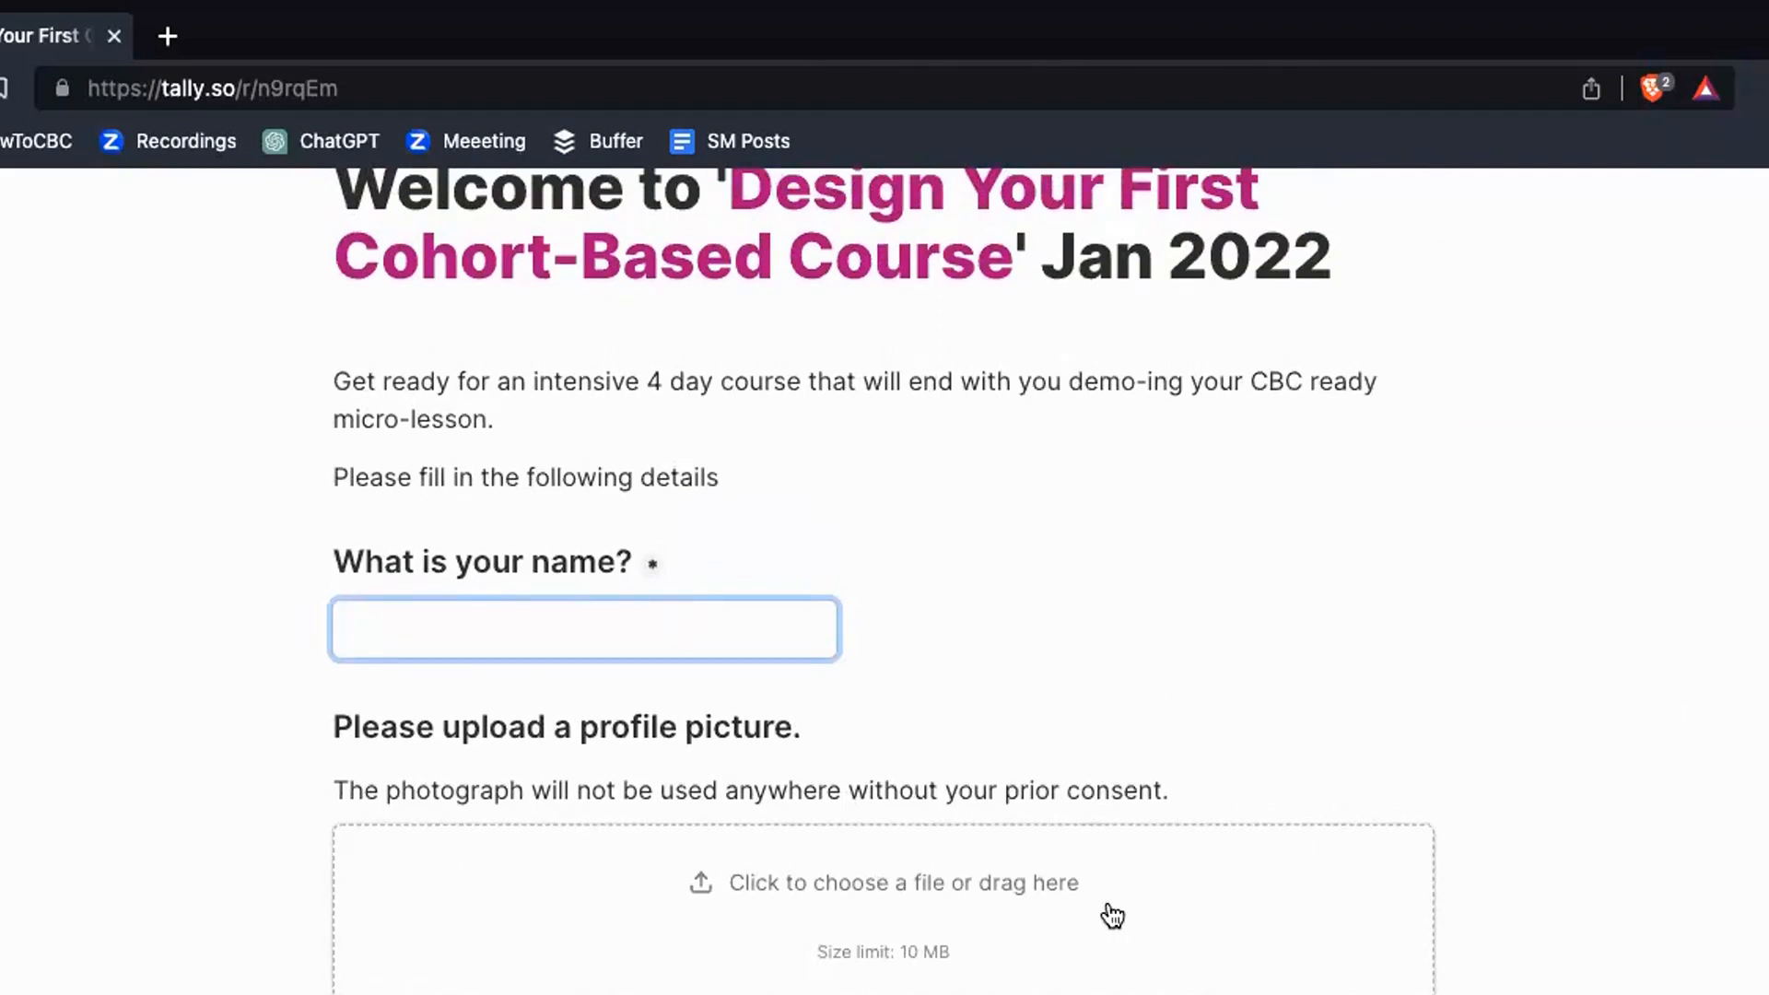
scroll(1250, 883, down, 4)
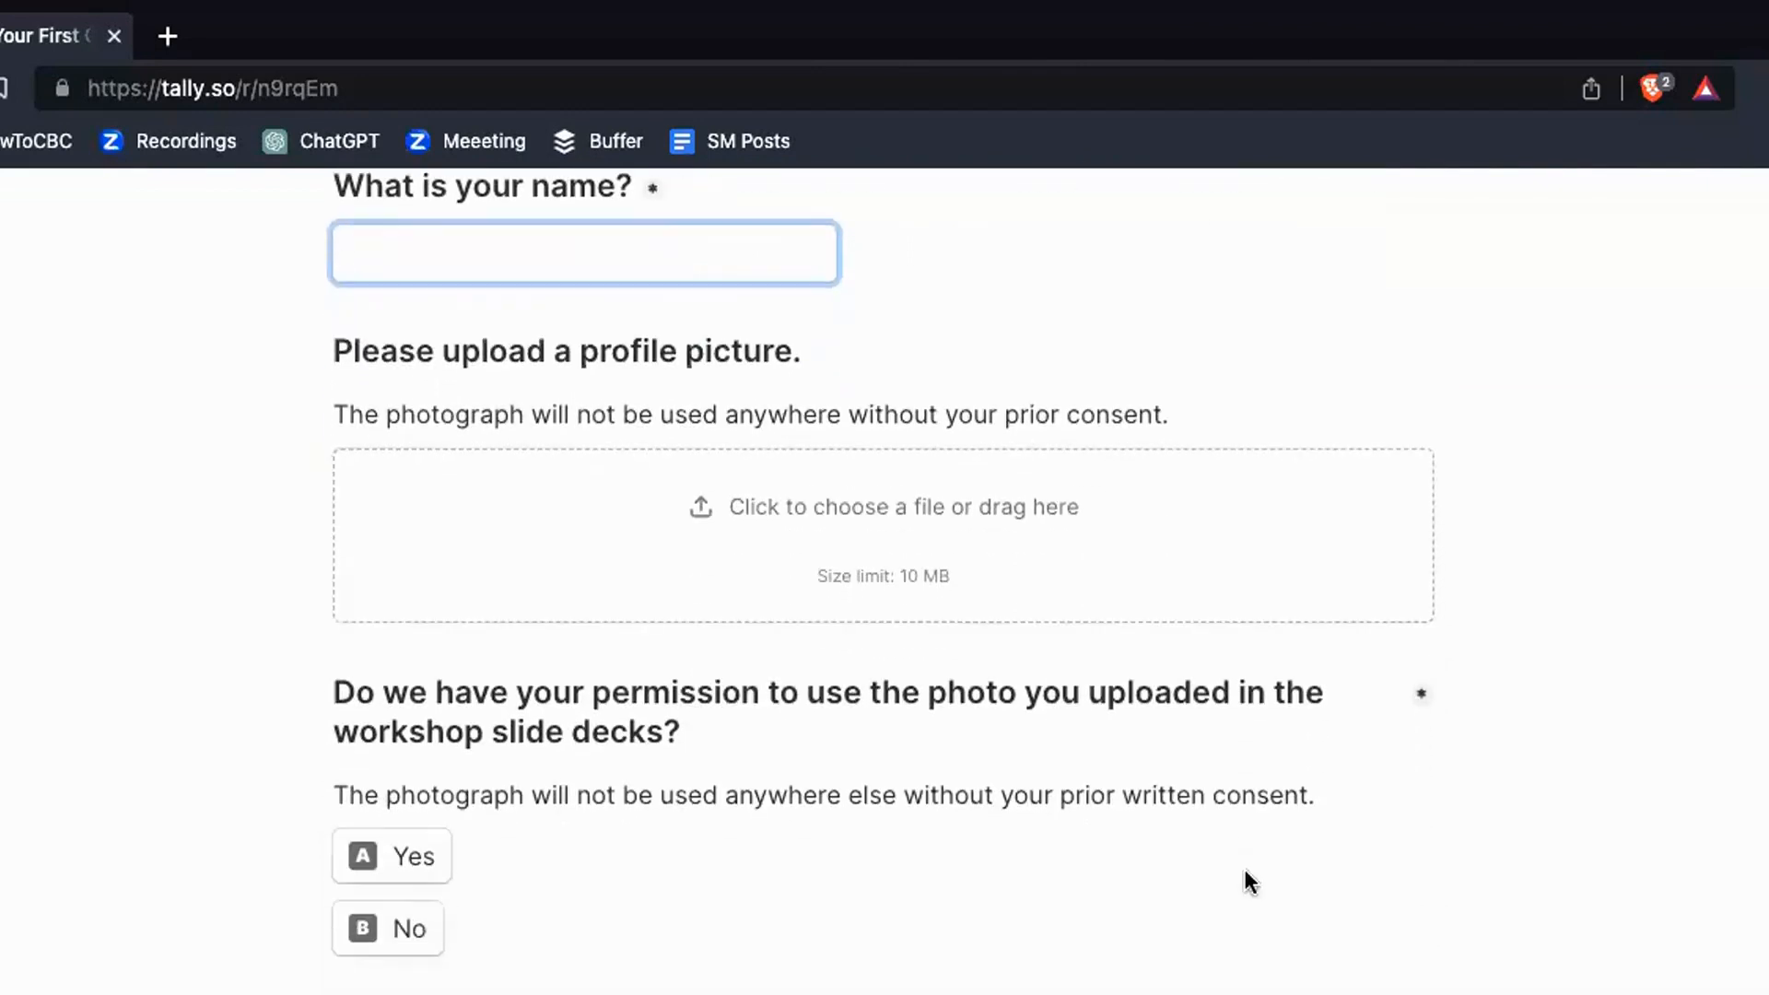
scroll(240, 772, down, 2)
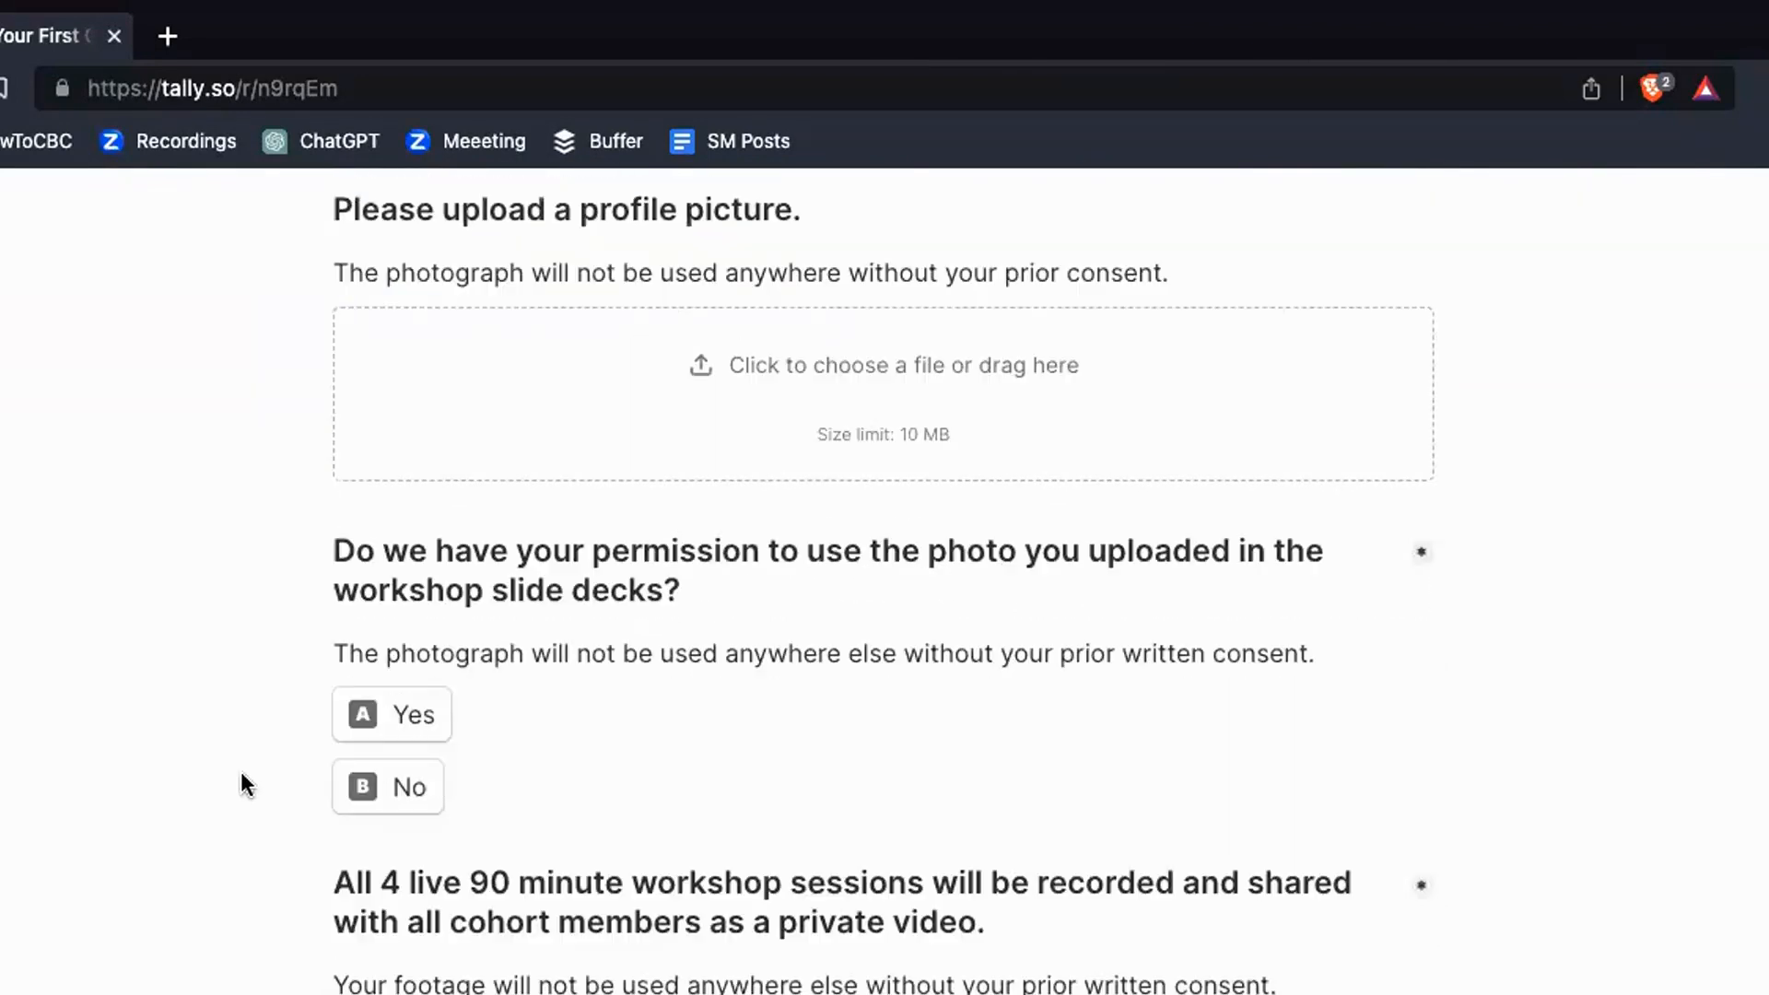
scroll(241, 772, down, 2)
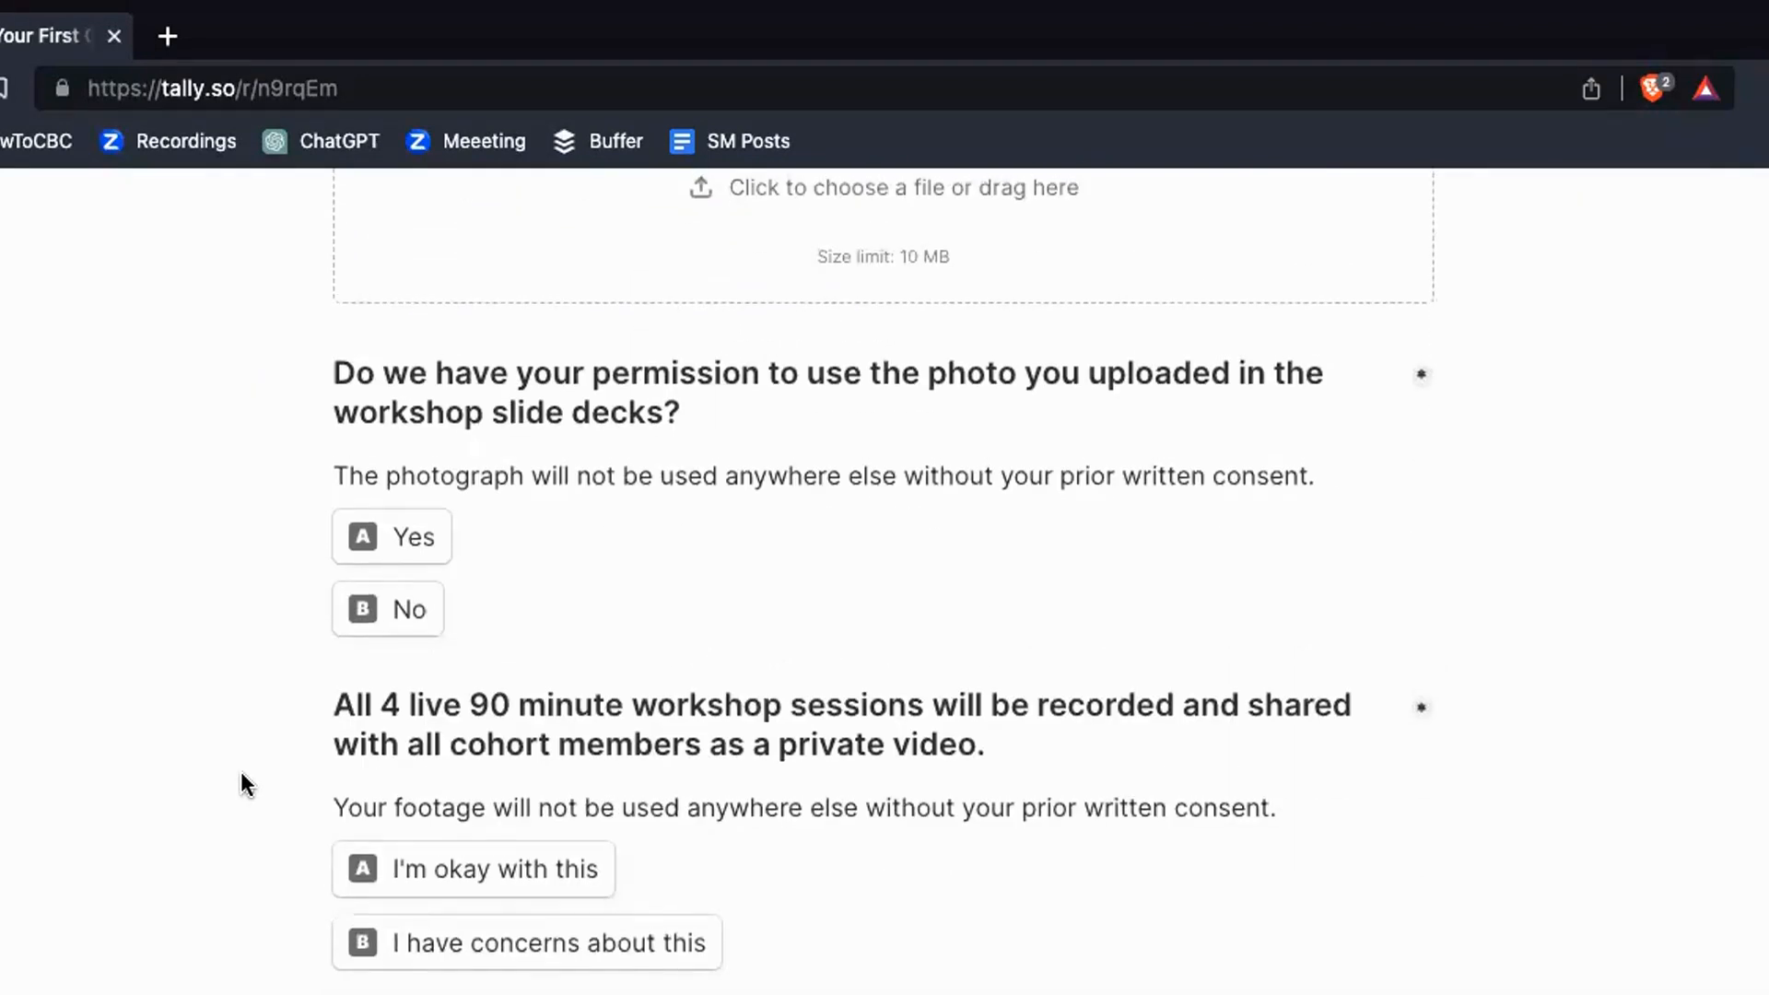
scroll(241, 772, up, 7)
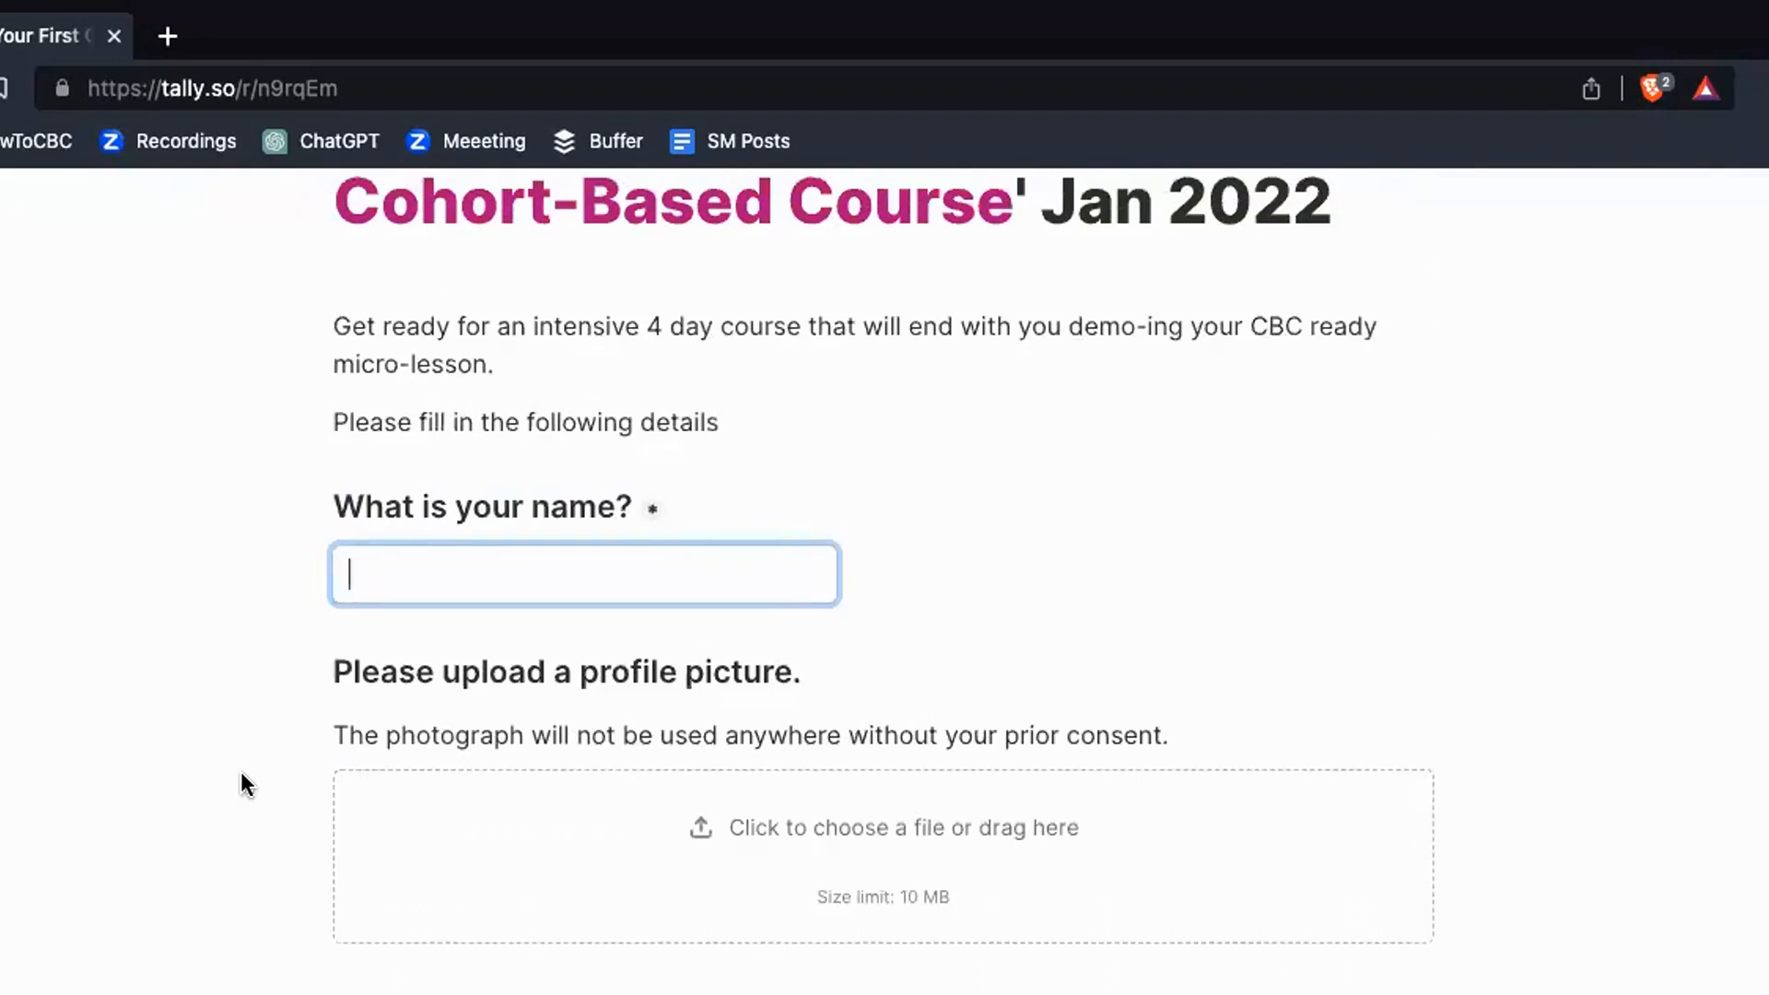
scroll(241, 774, up, 3)
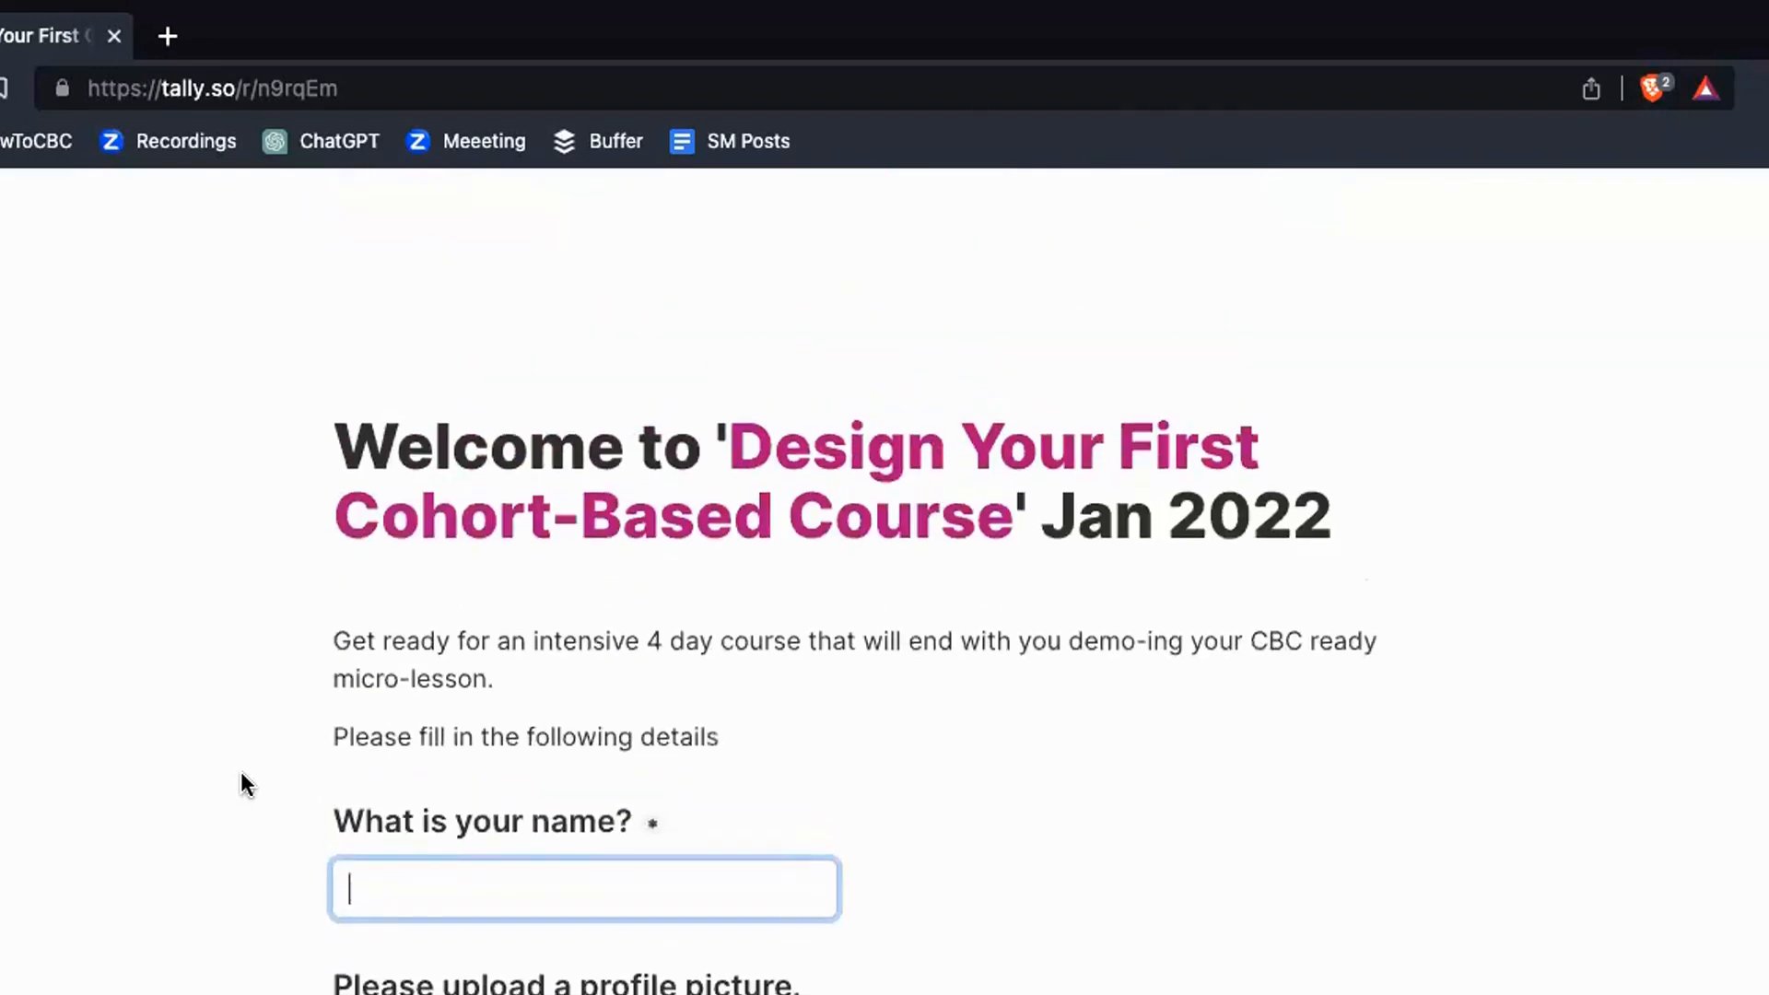
scroll(241, 774, down, 6)
scroll(241, 782, down, 2)
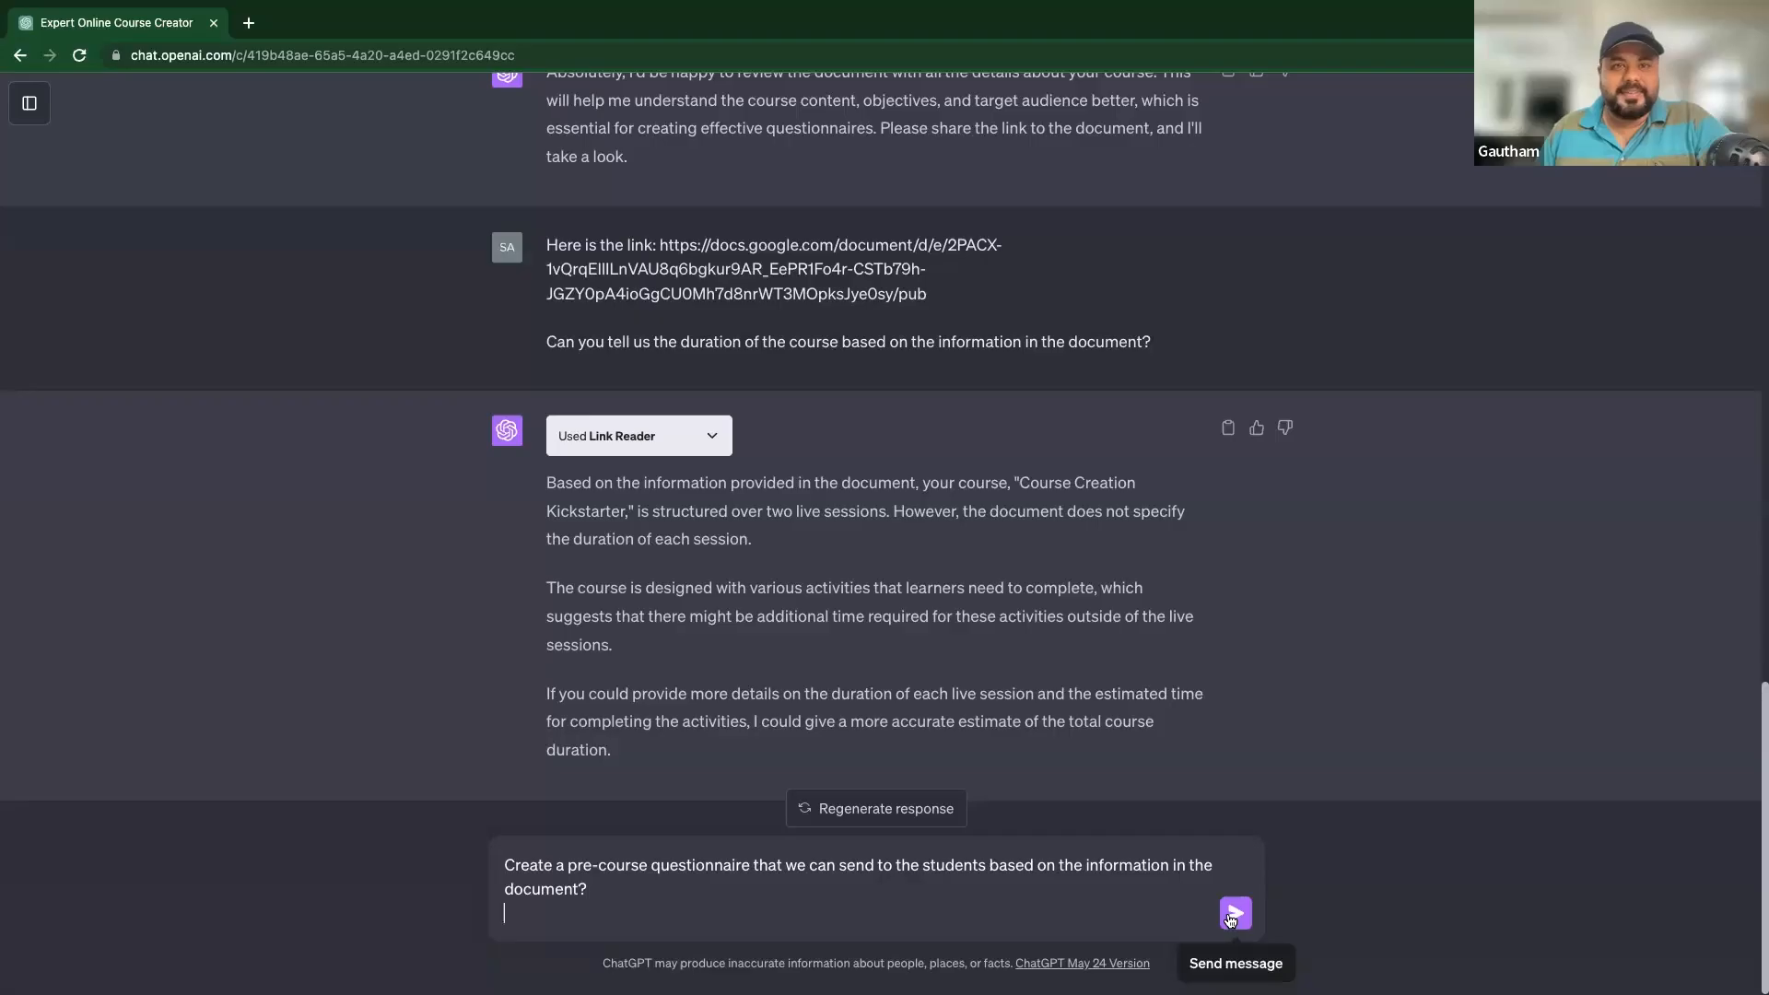
In ChatGPT, request a pre-course questionnaire for sending to the students, based on the information in the document
click(1551, 840)
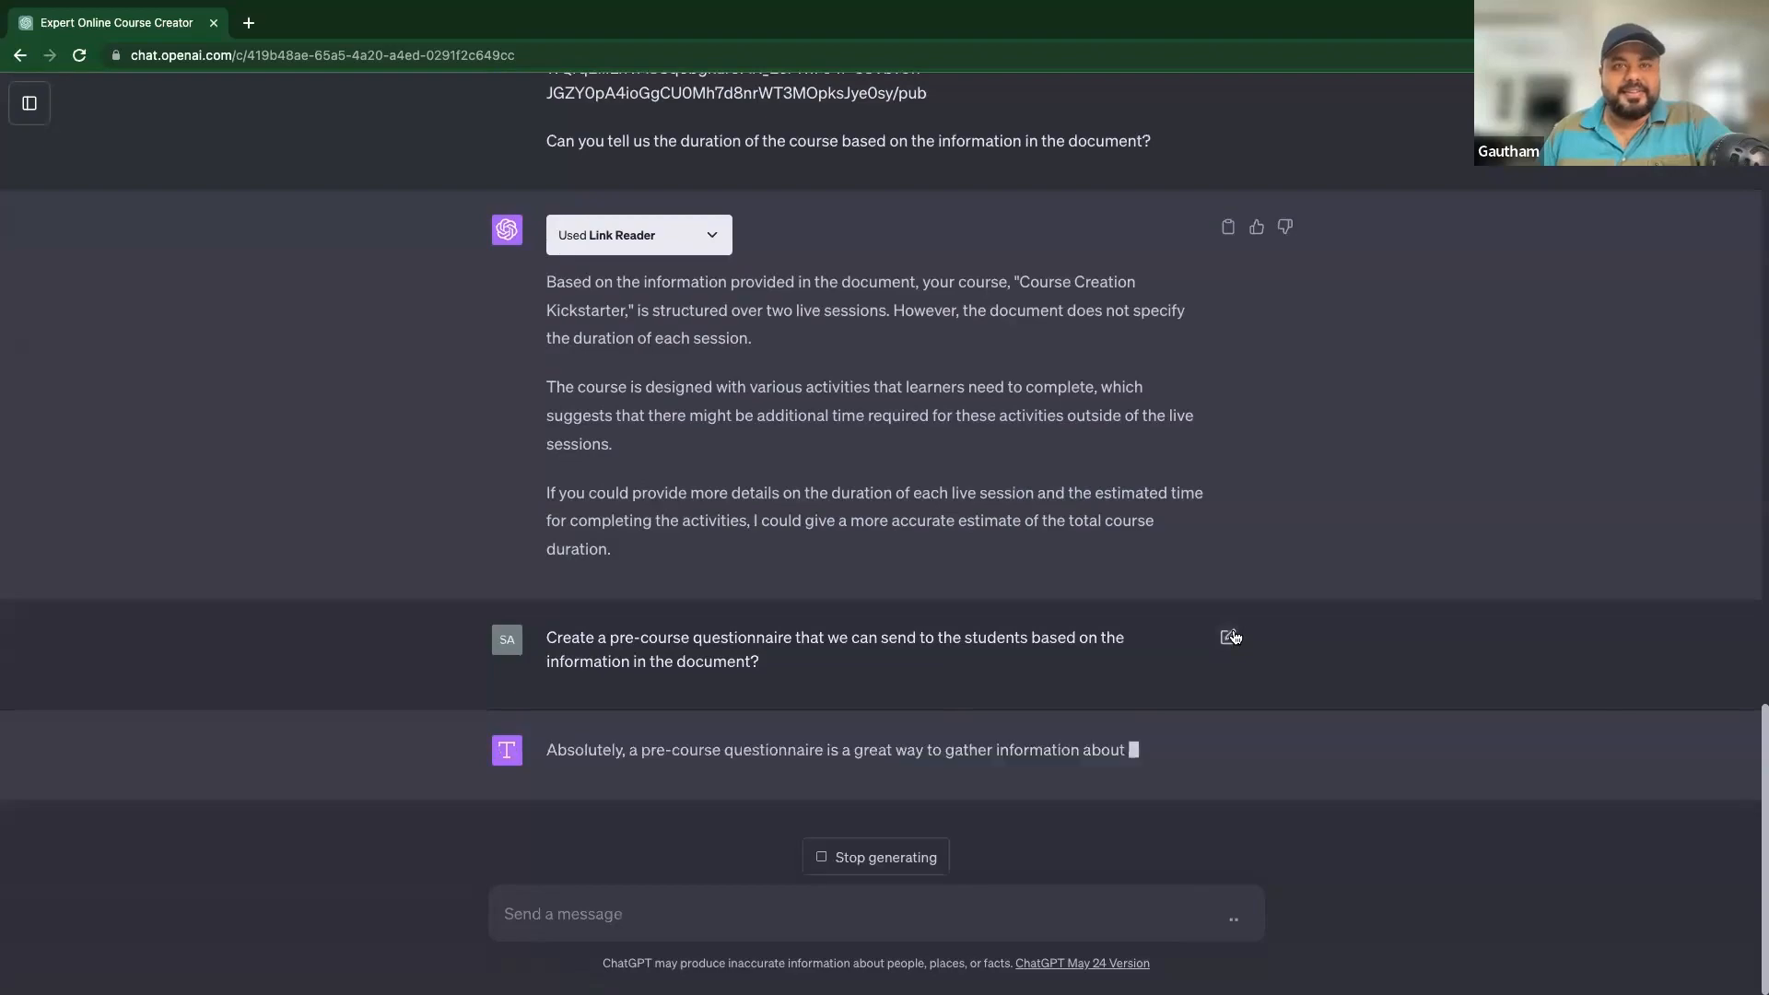
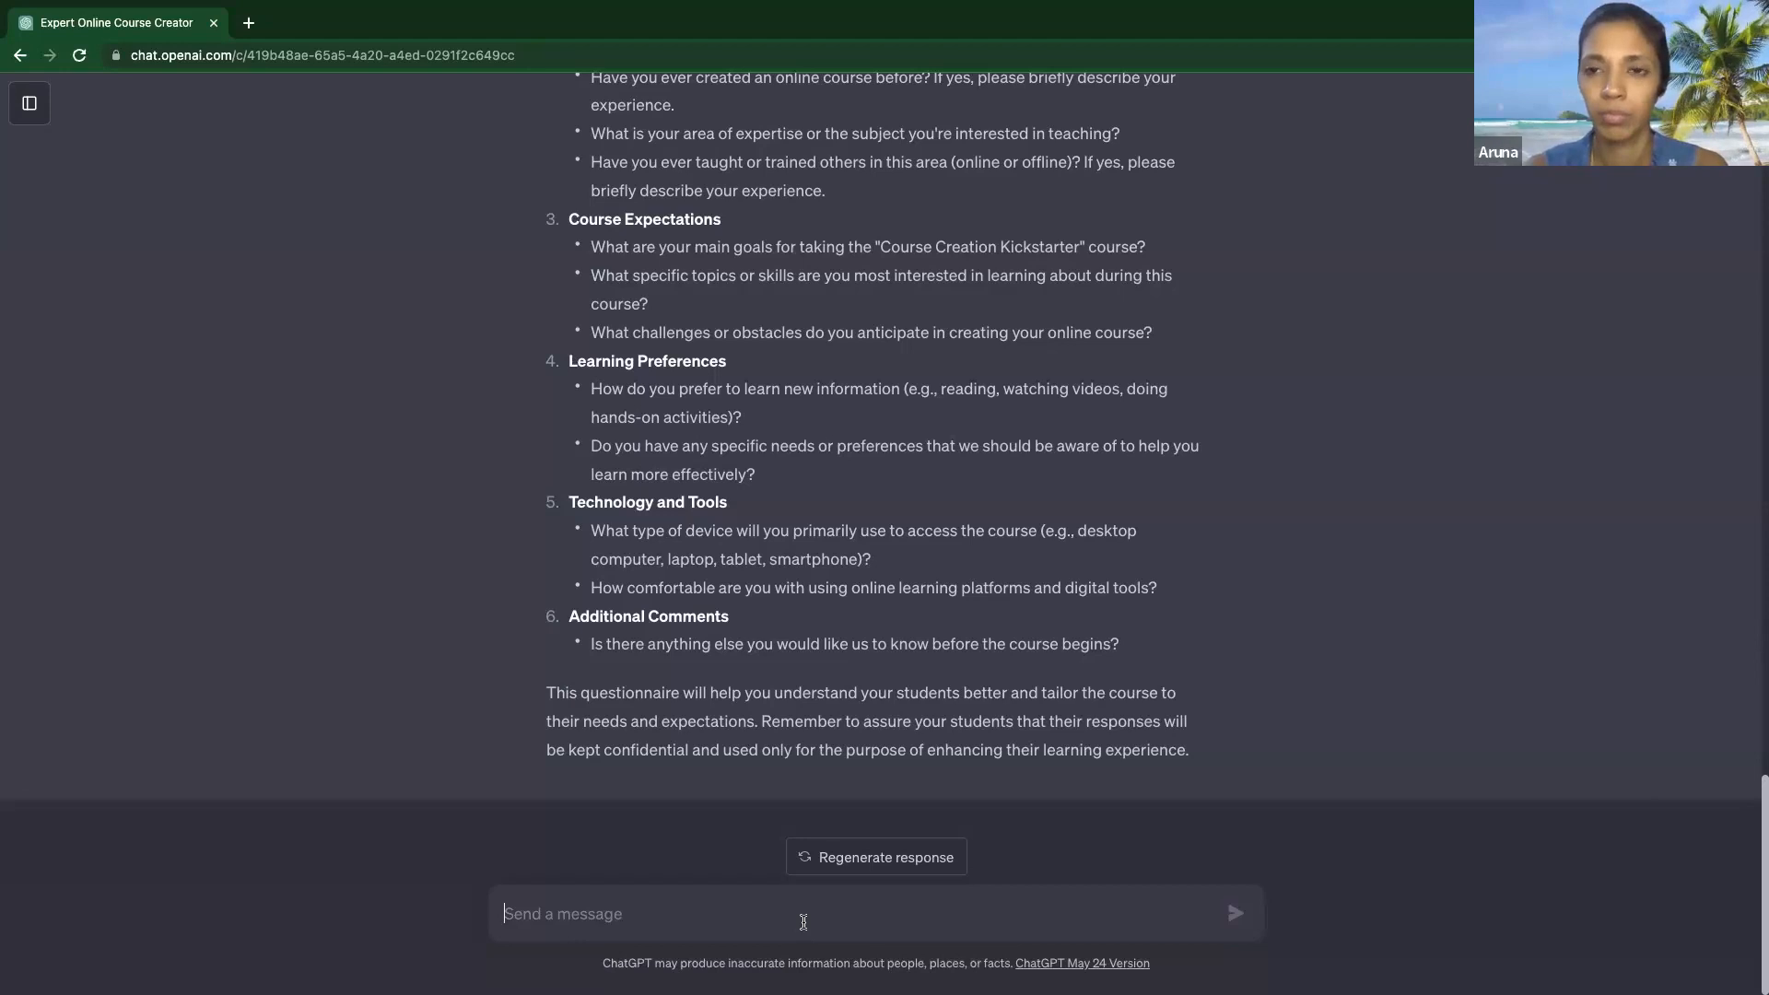
Request a mid-course questionnaire, explaining that it will be sent to the students after the first session
text(Okay. Can you now create a mid-course questionnaire? The  mid-course questionnaire will be sent to the students after the first session.)
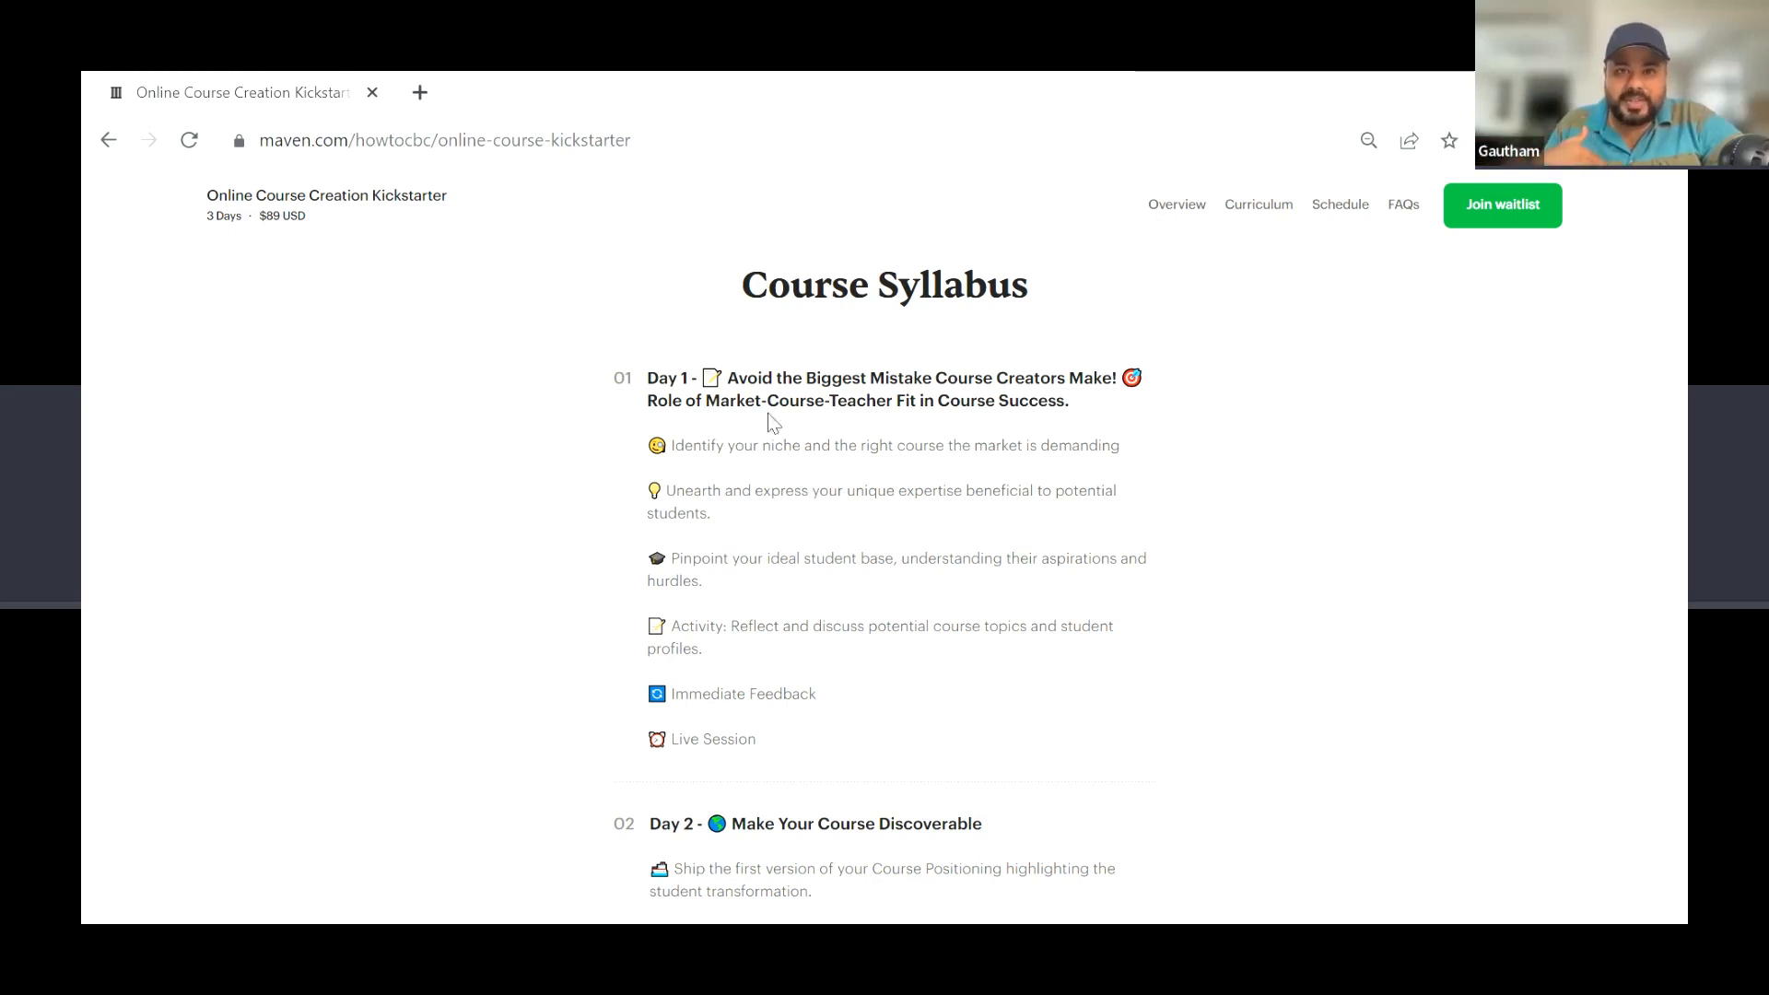
Examine the Online Course Creation Kickstarter syllabus on Maven and read through the generated mid-course questionnaire in ChatGPT
scroll(846, 612, down, 2)
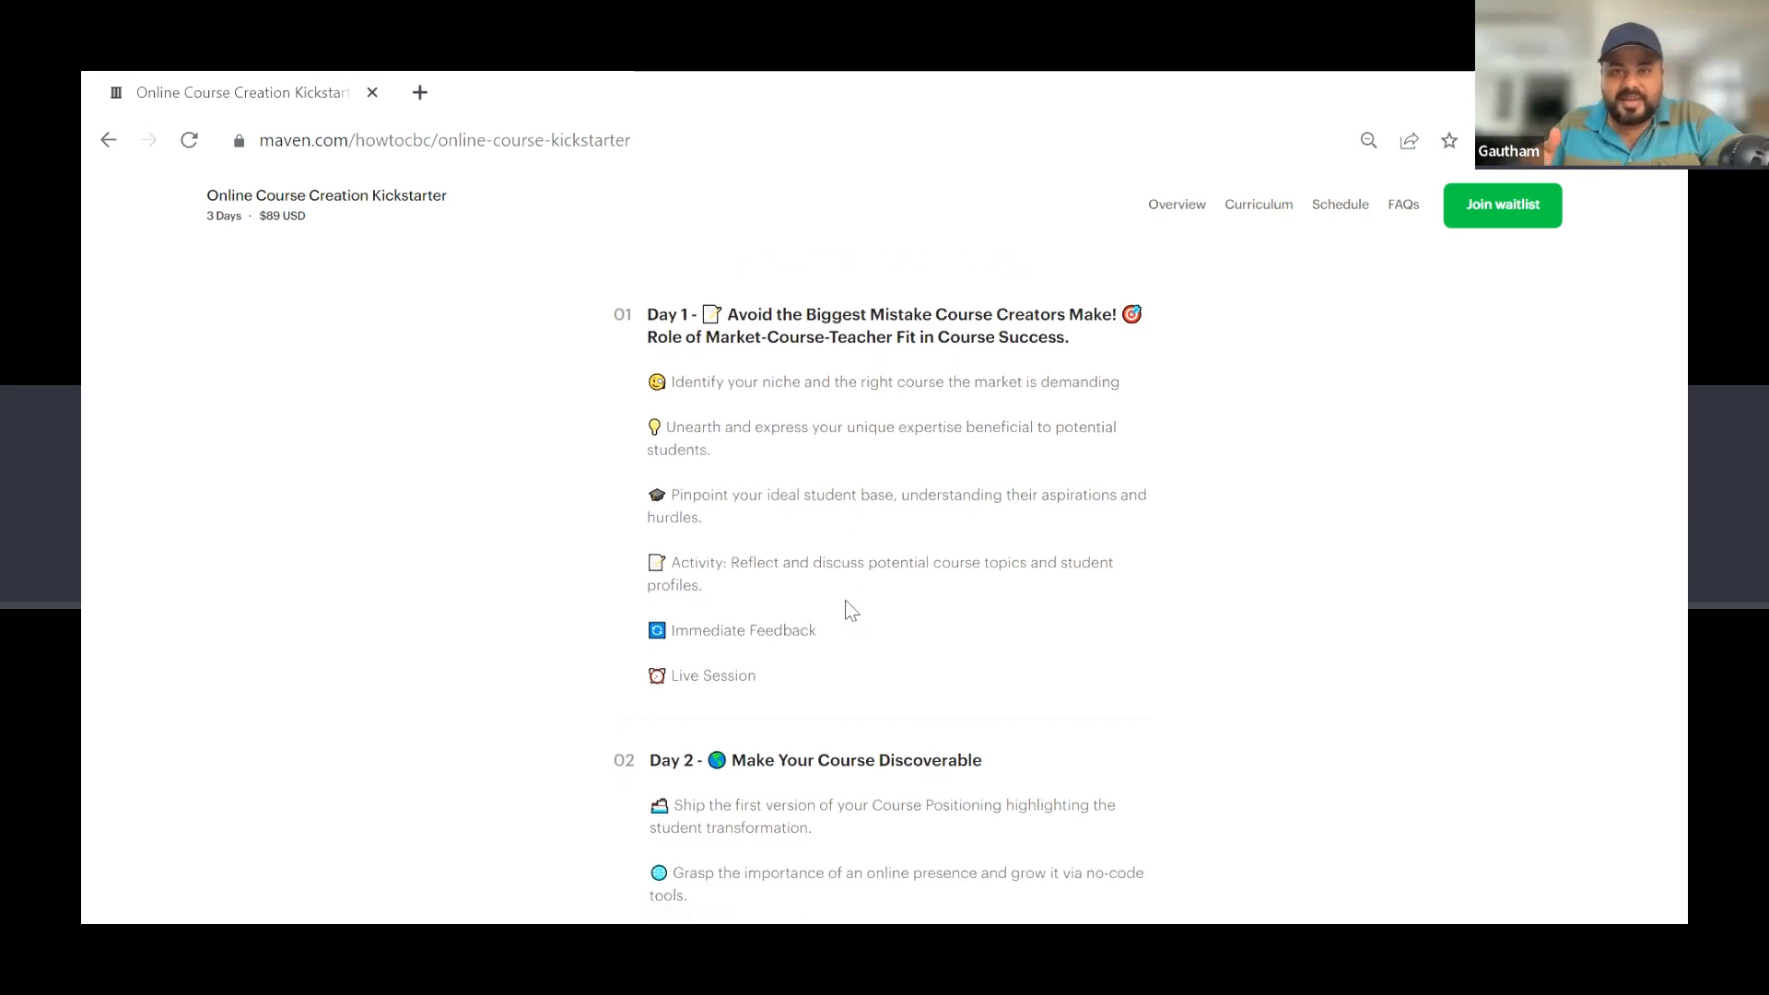
scroll(849, 611, down, 1)
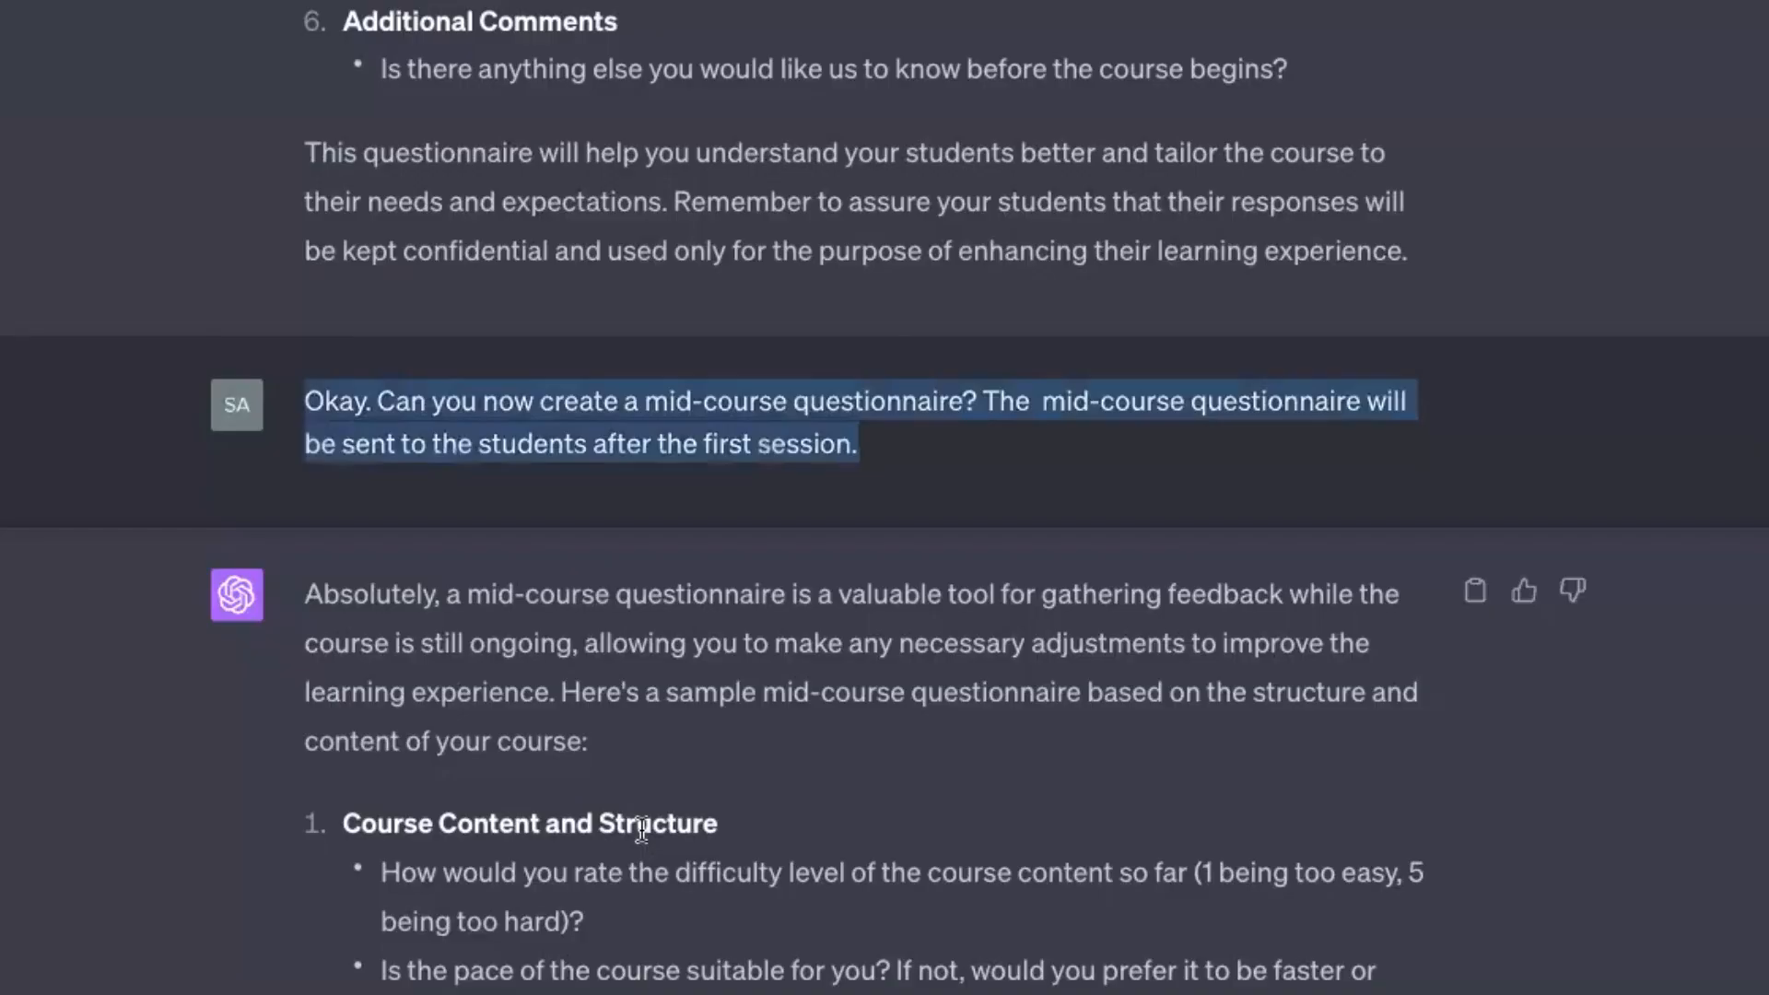
scroll(643, 829, down, 5)
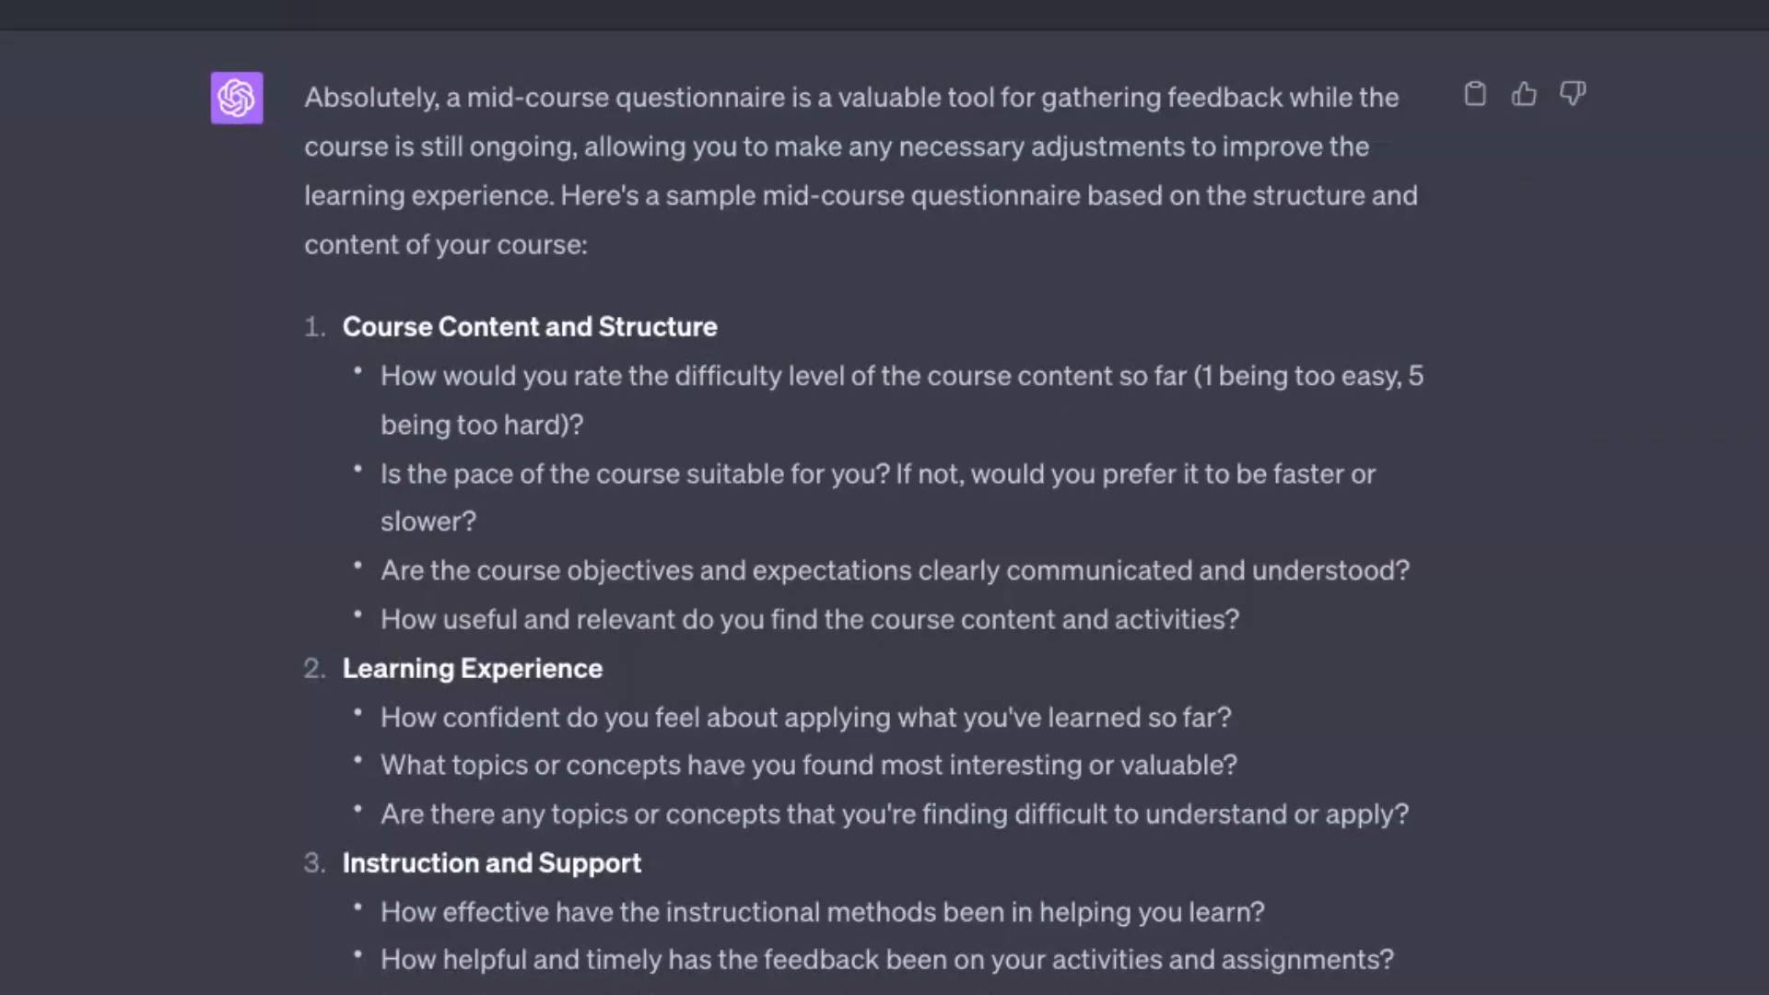
scroll(1557, 897, down, 2)
scroll(1558, 894, down, 1)
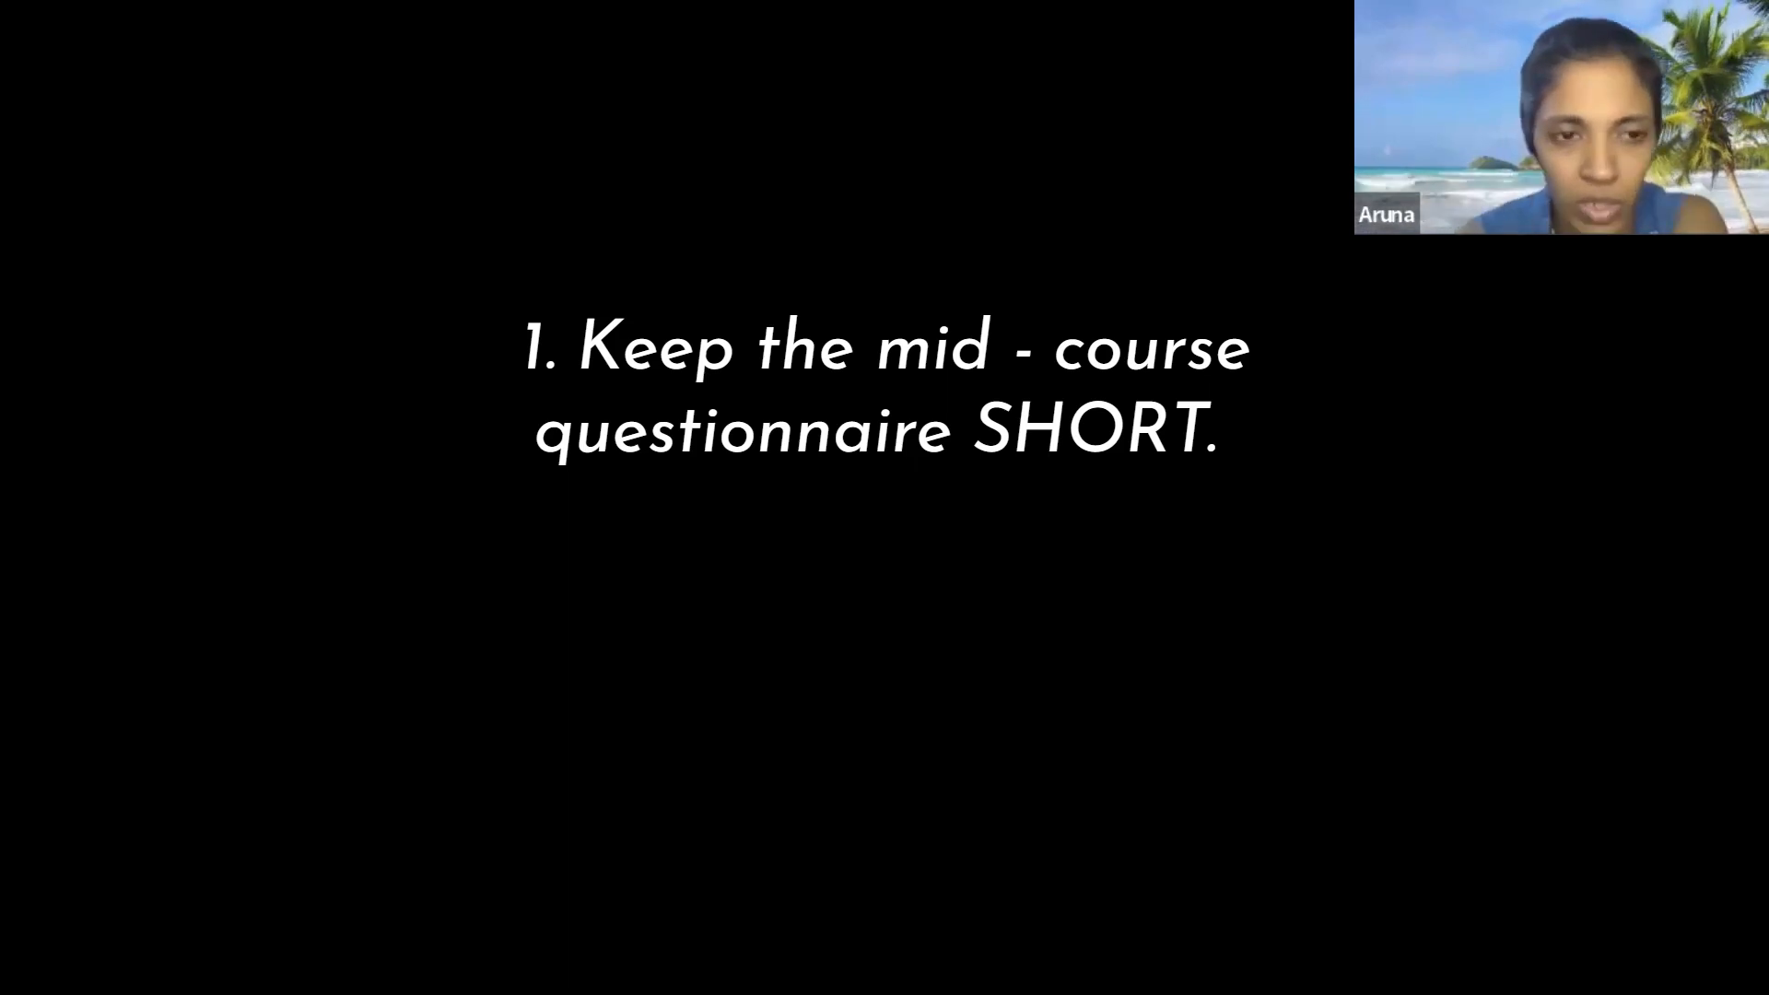
key(Right)
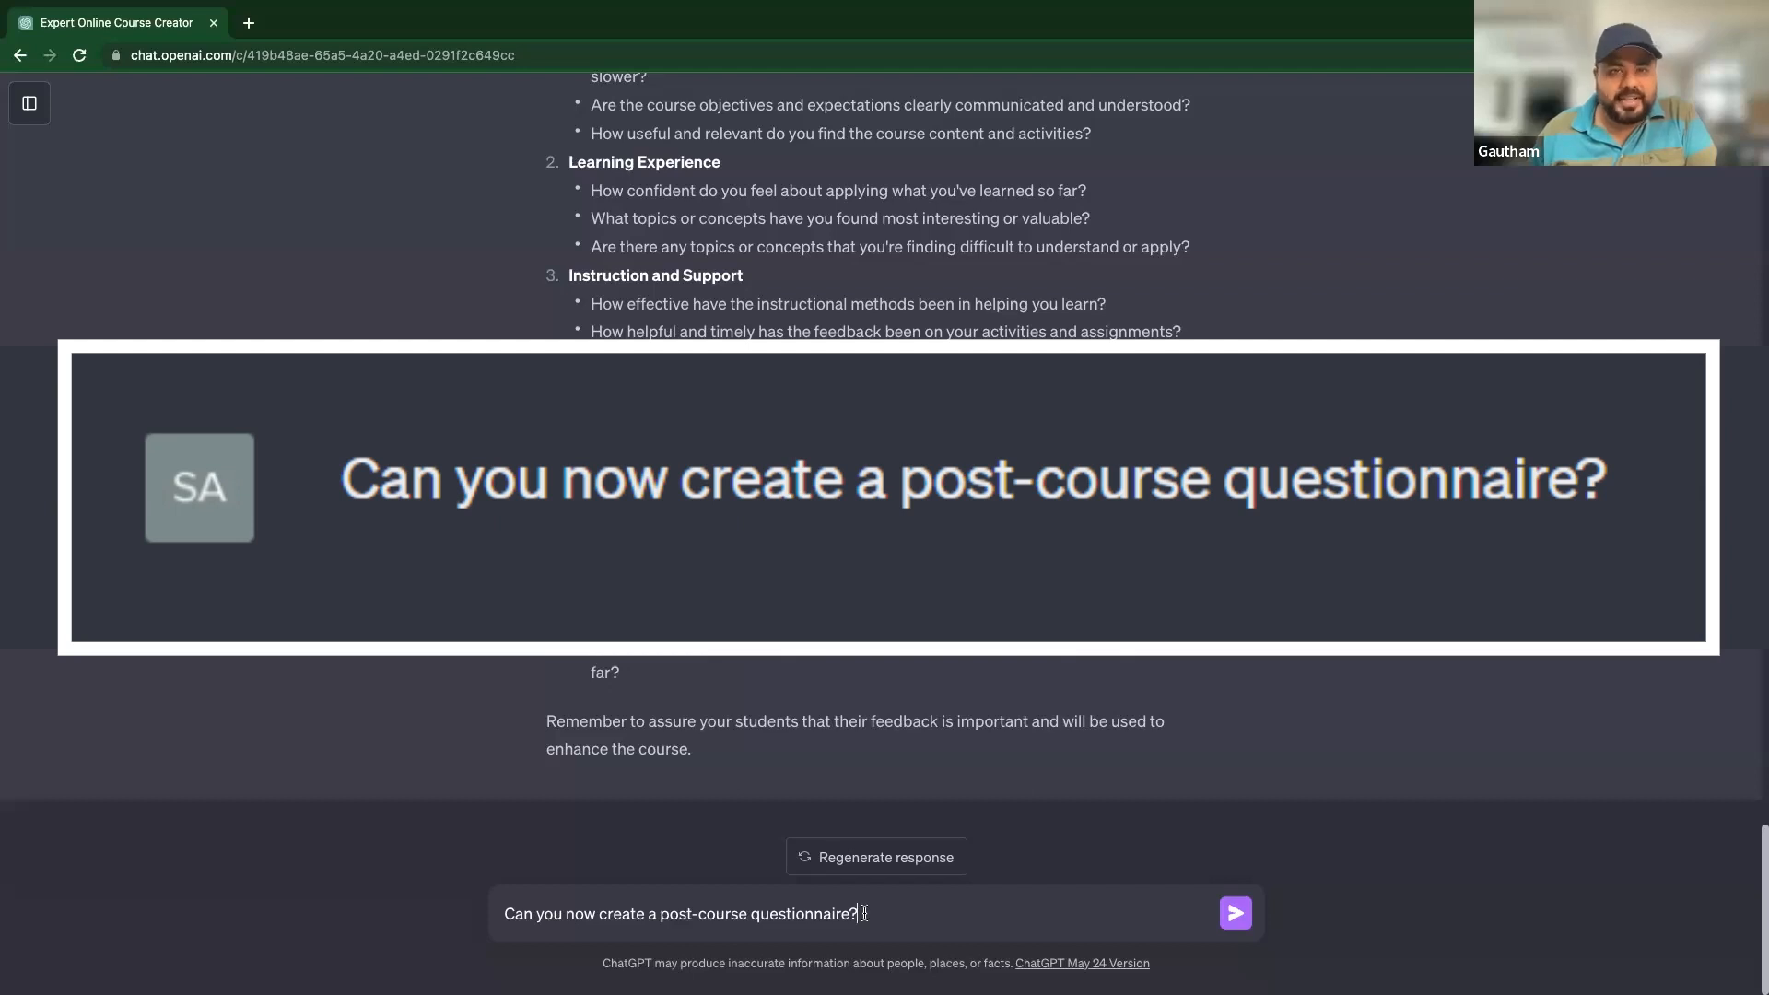
Send the request "Can you now create a post-course questionnaire?"
key(Return)
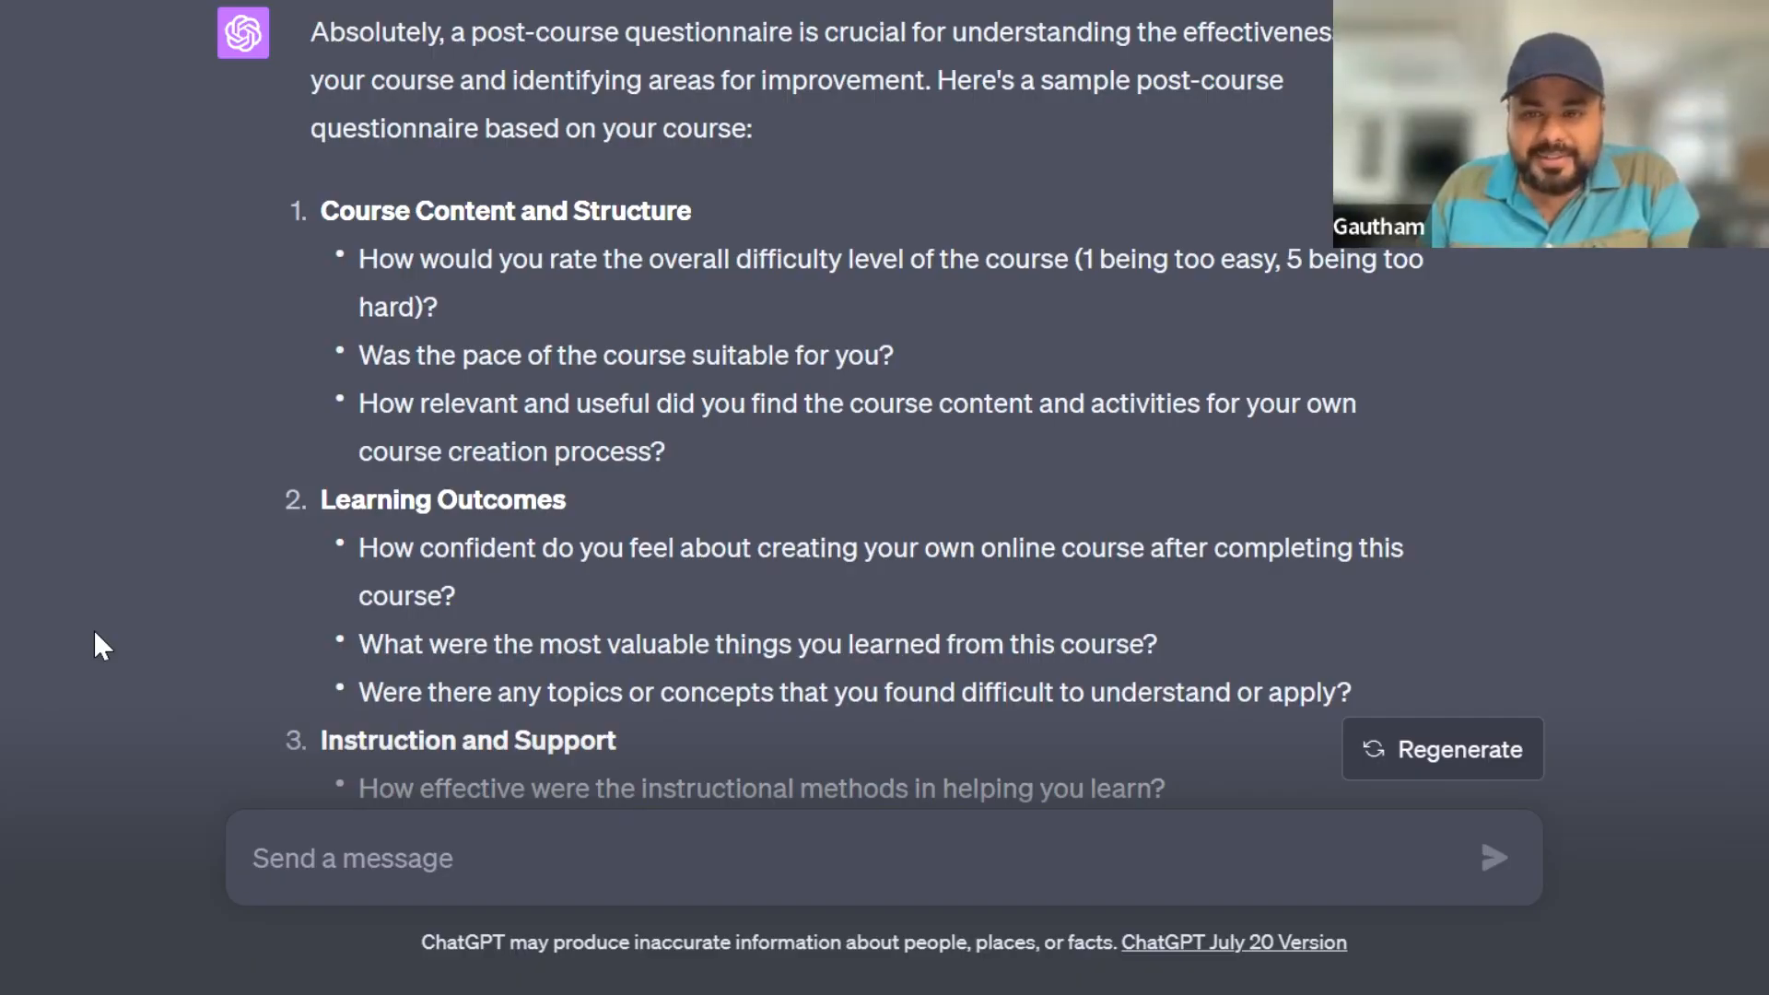
Read through the generated post-course questionnaire from Course Content and Structure to Additional Comments
scroll(100, 645, down, 1)
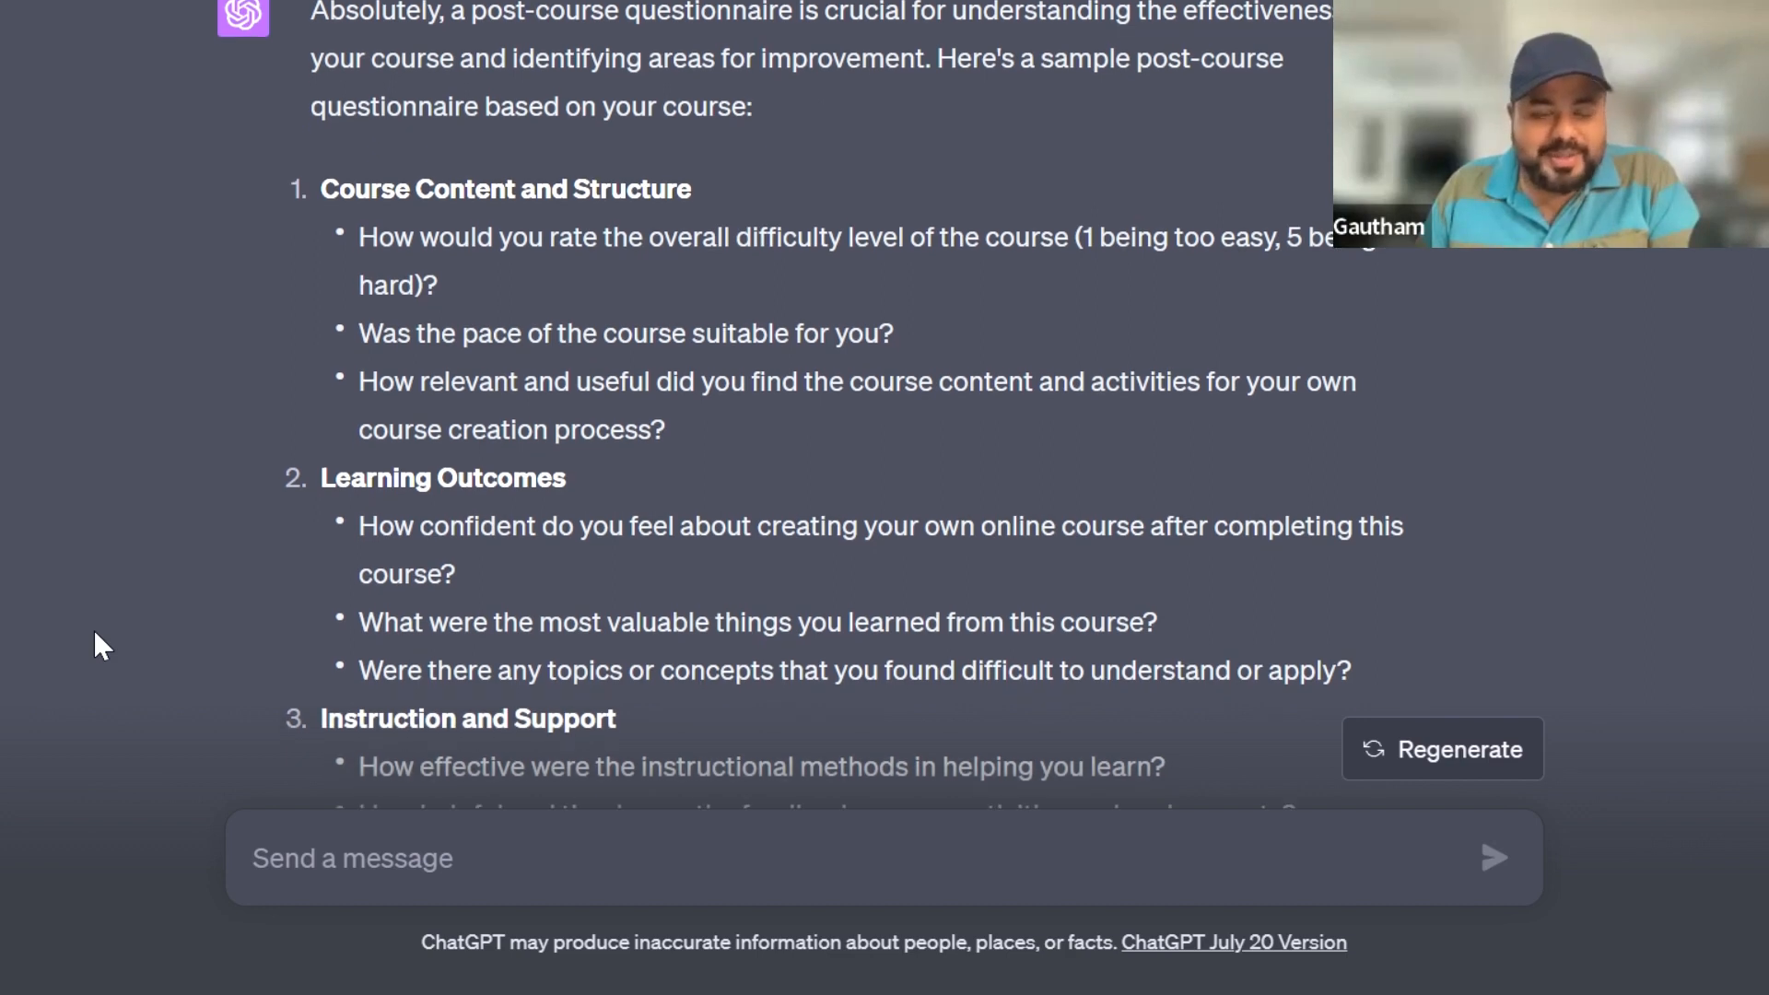
scroll(95, 635, down, 1)
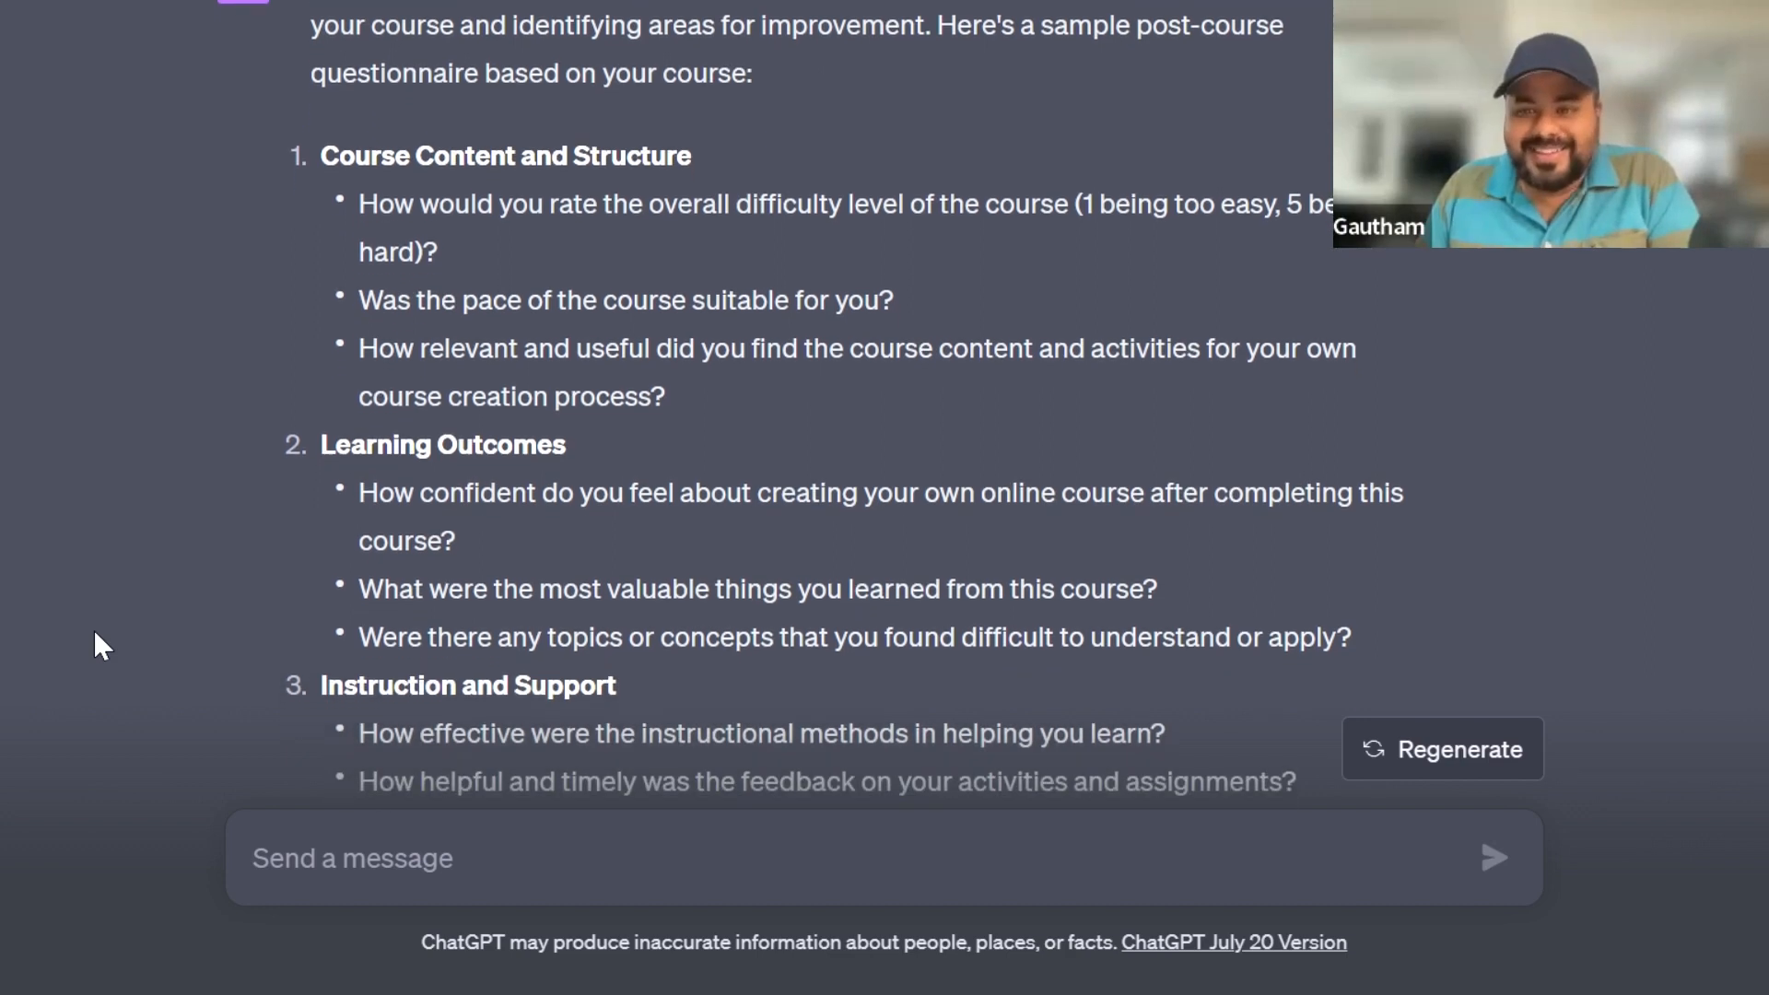
scroll(95, 633, down, 2)
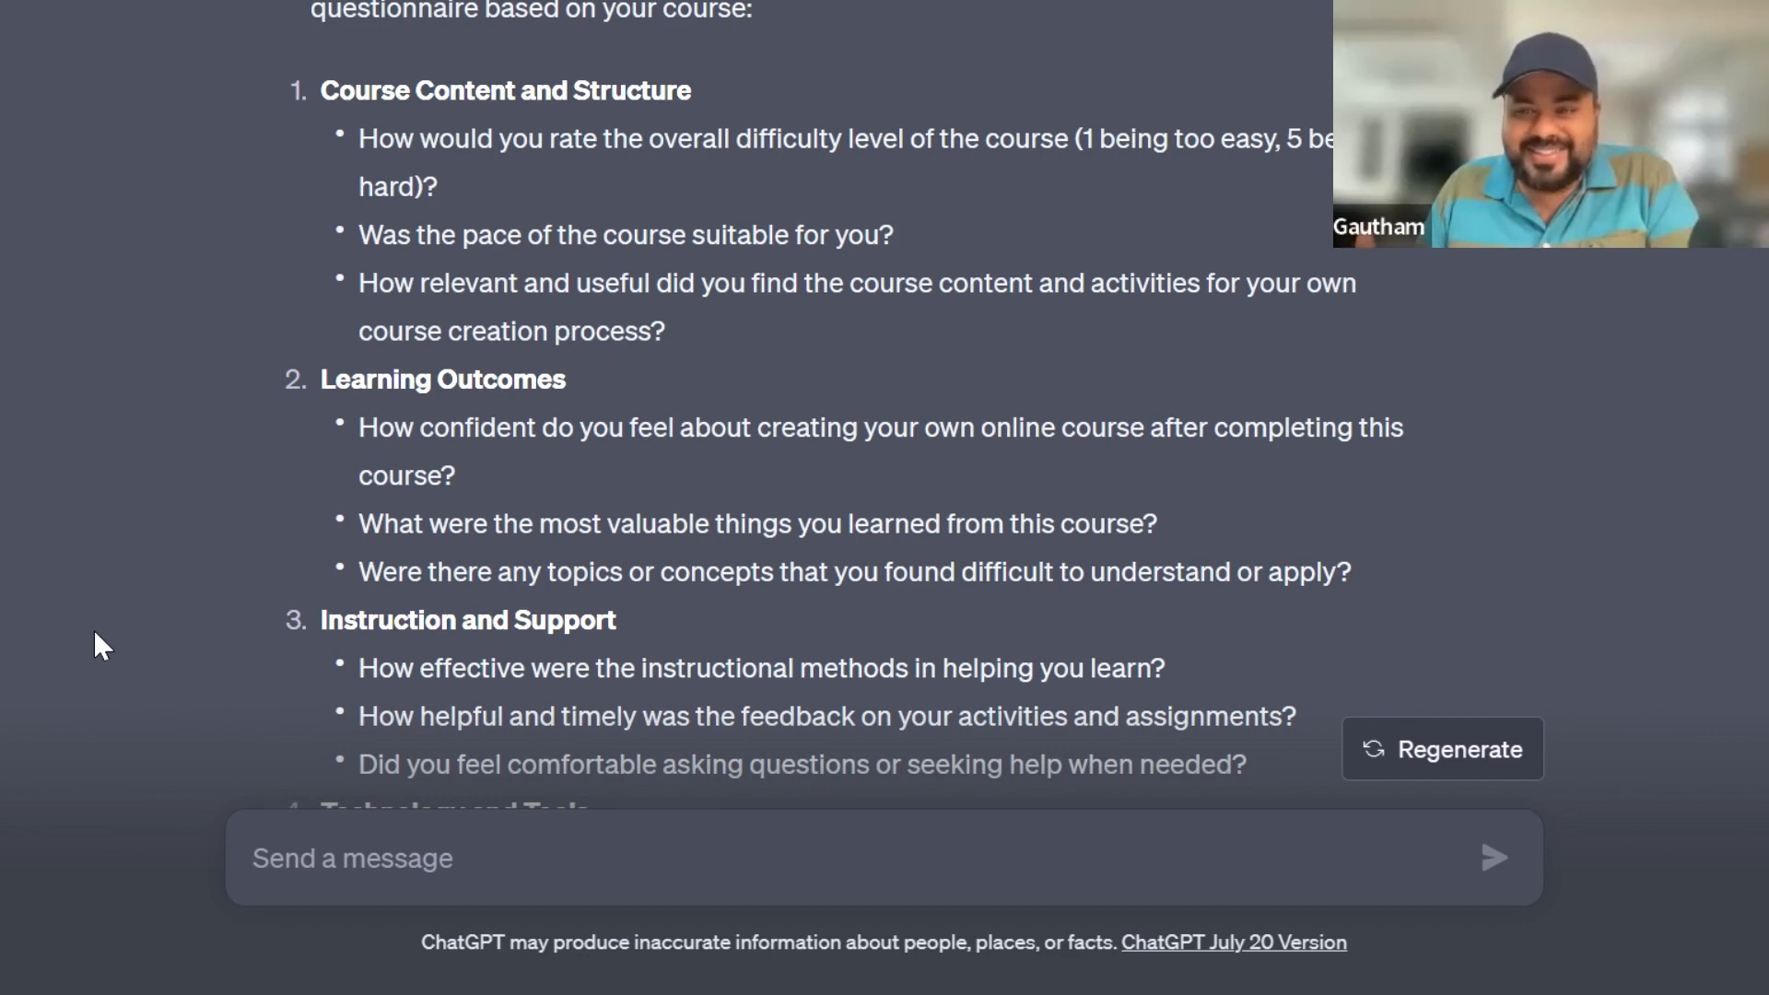
scroll(96, 635, down, 1)
scroll(101, 646, down, 1)
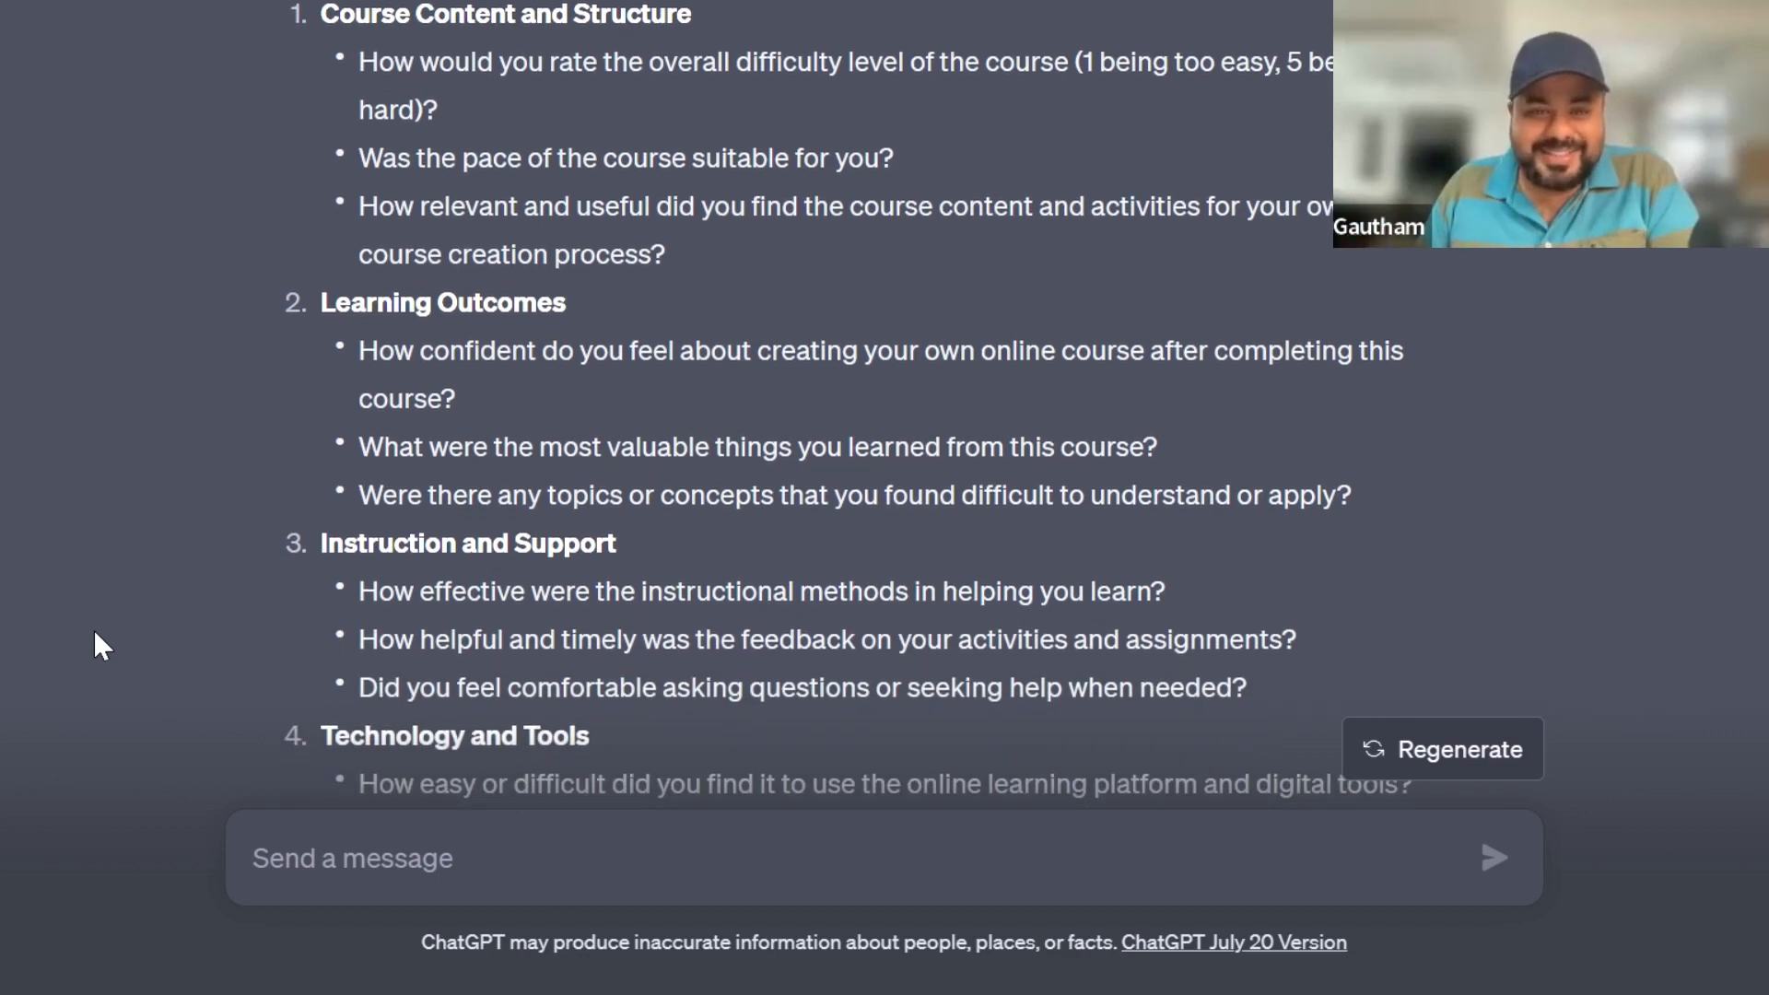
scroll(96, 635, down, 1)
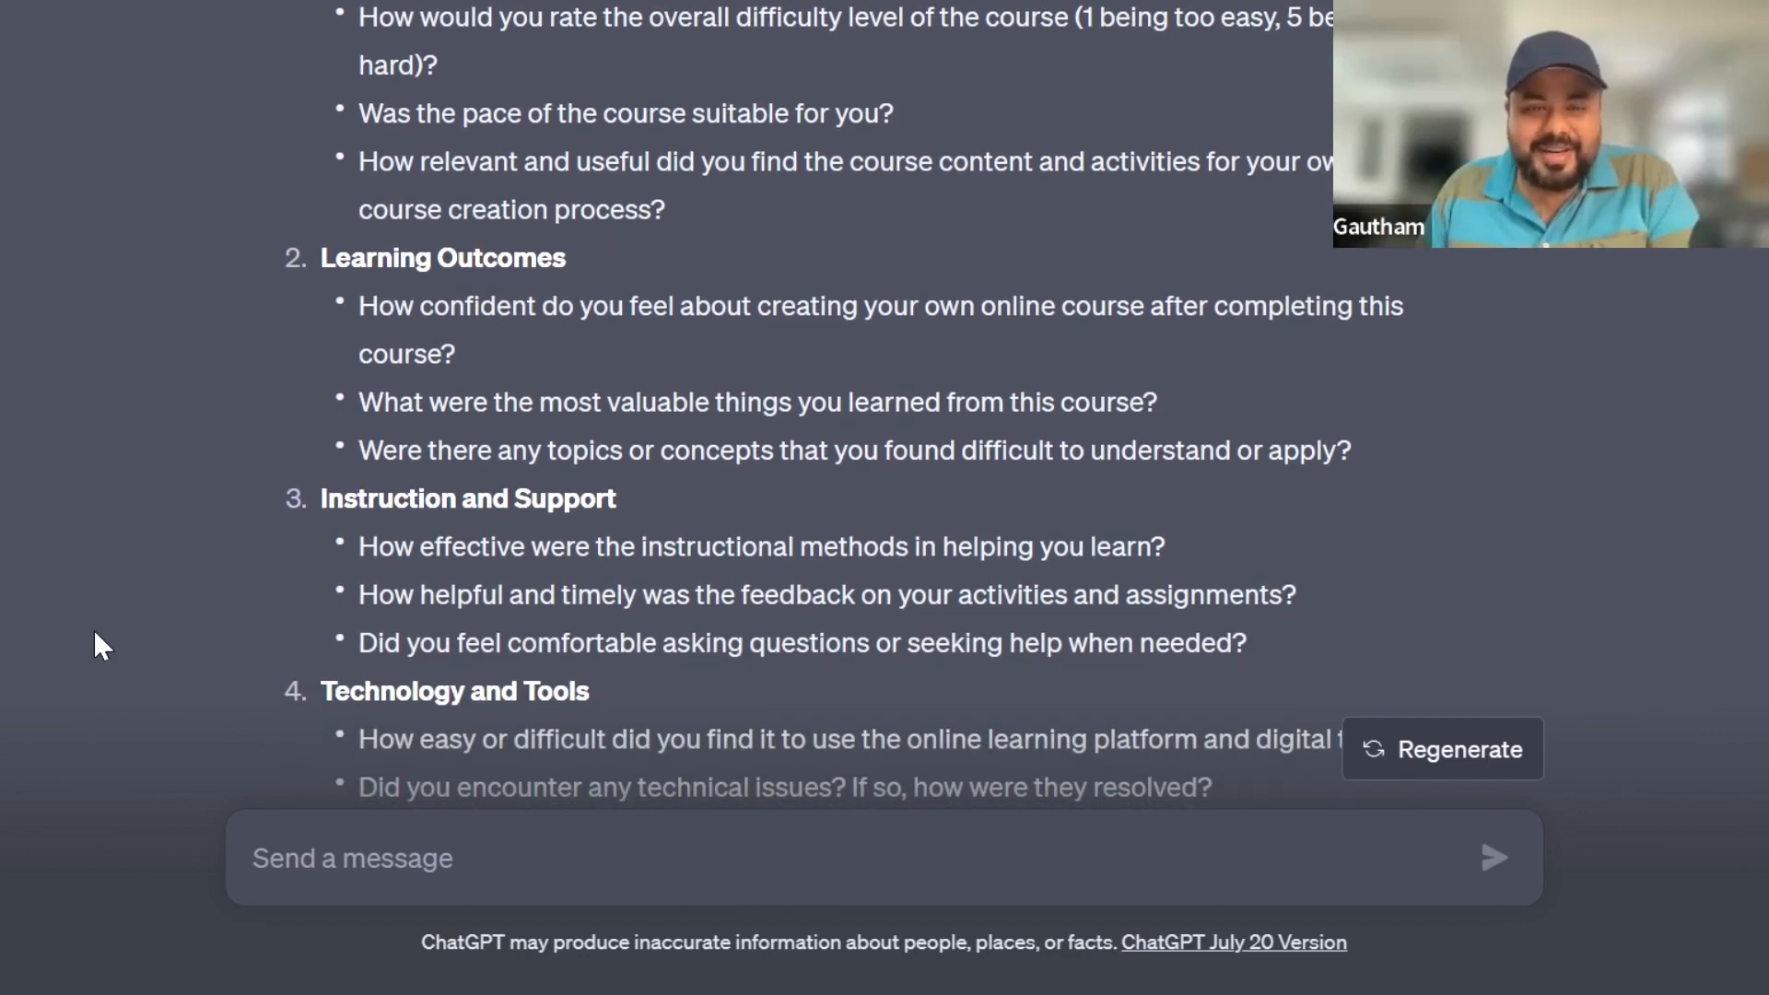
scroll(96, 636, down, 1)
scroll(95, 636, down, 3)
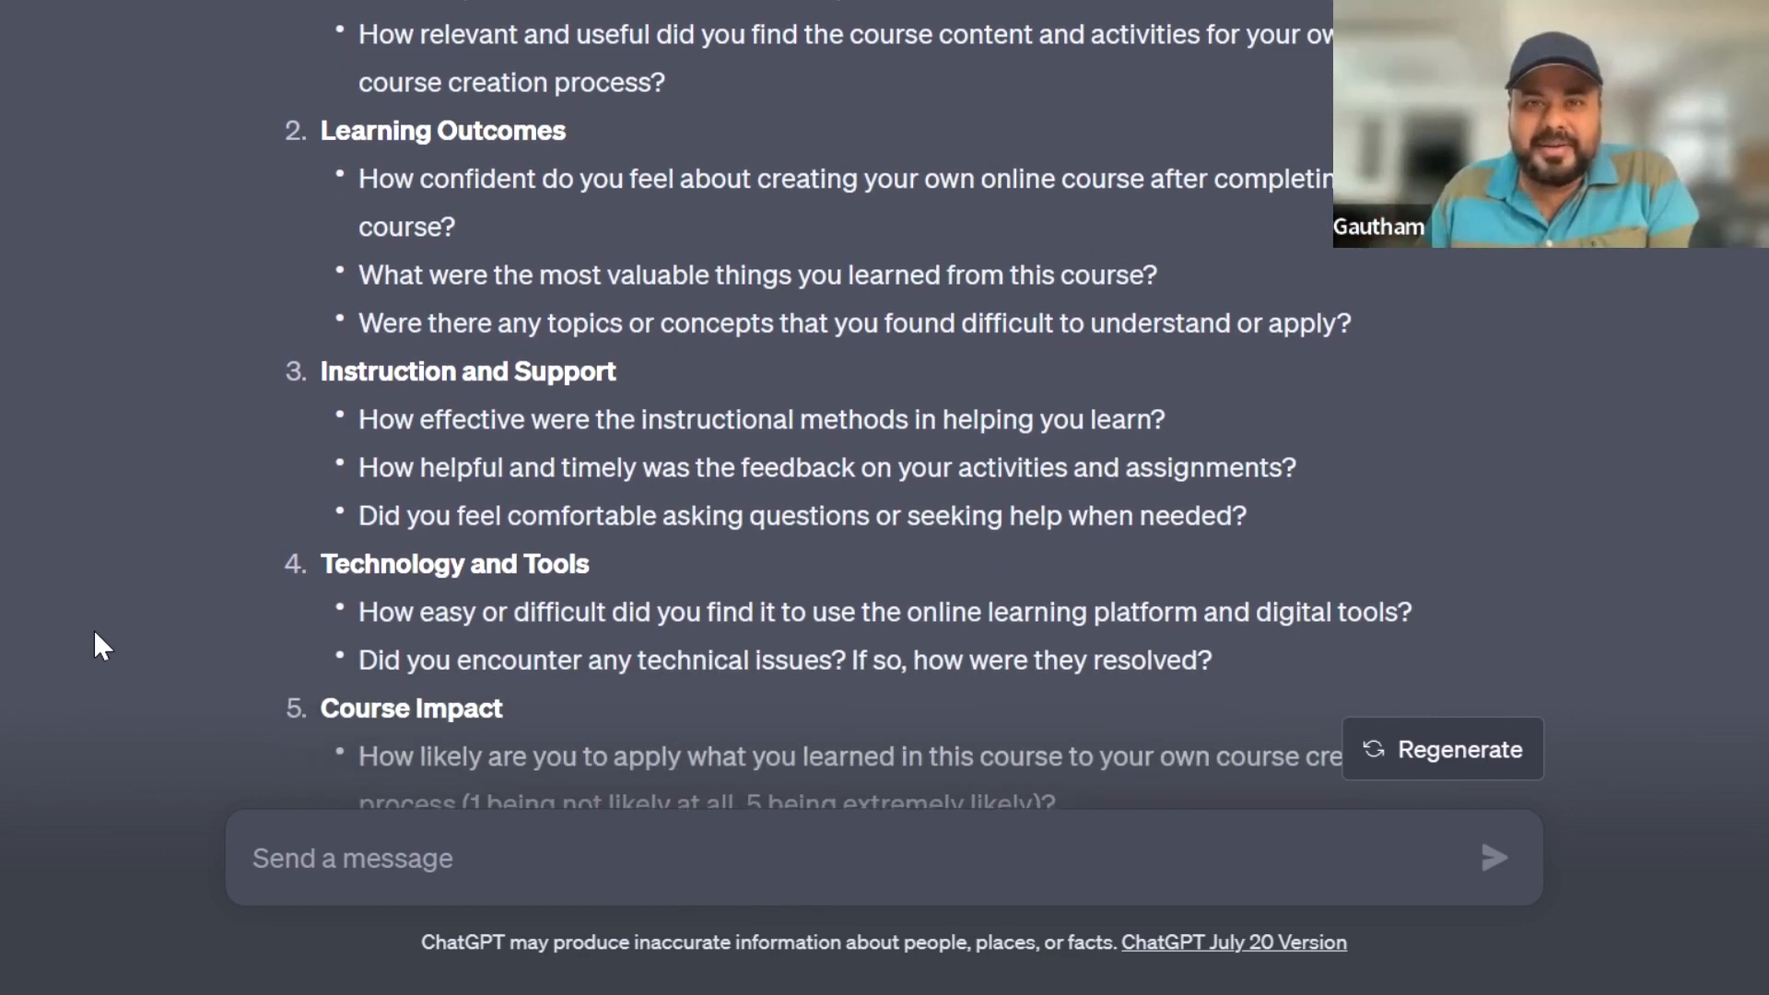
scroll(96, 635, down, 2)
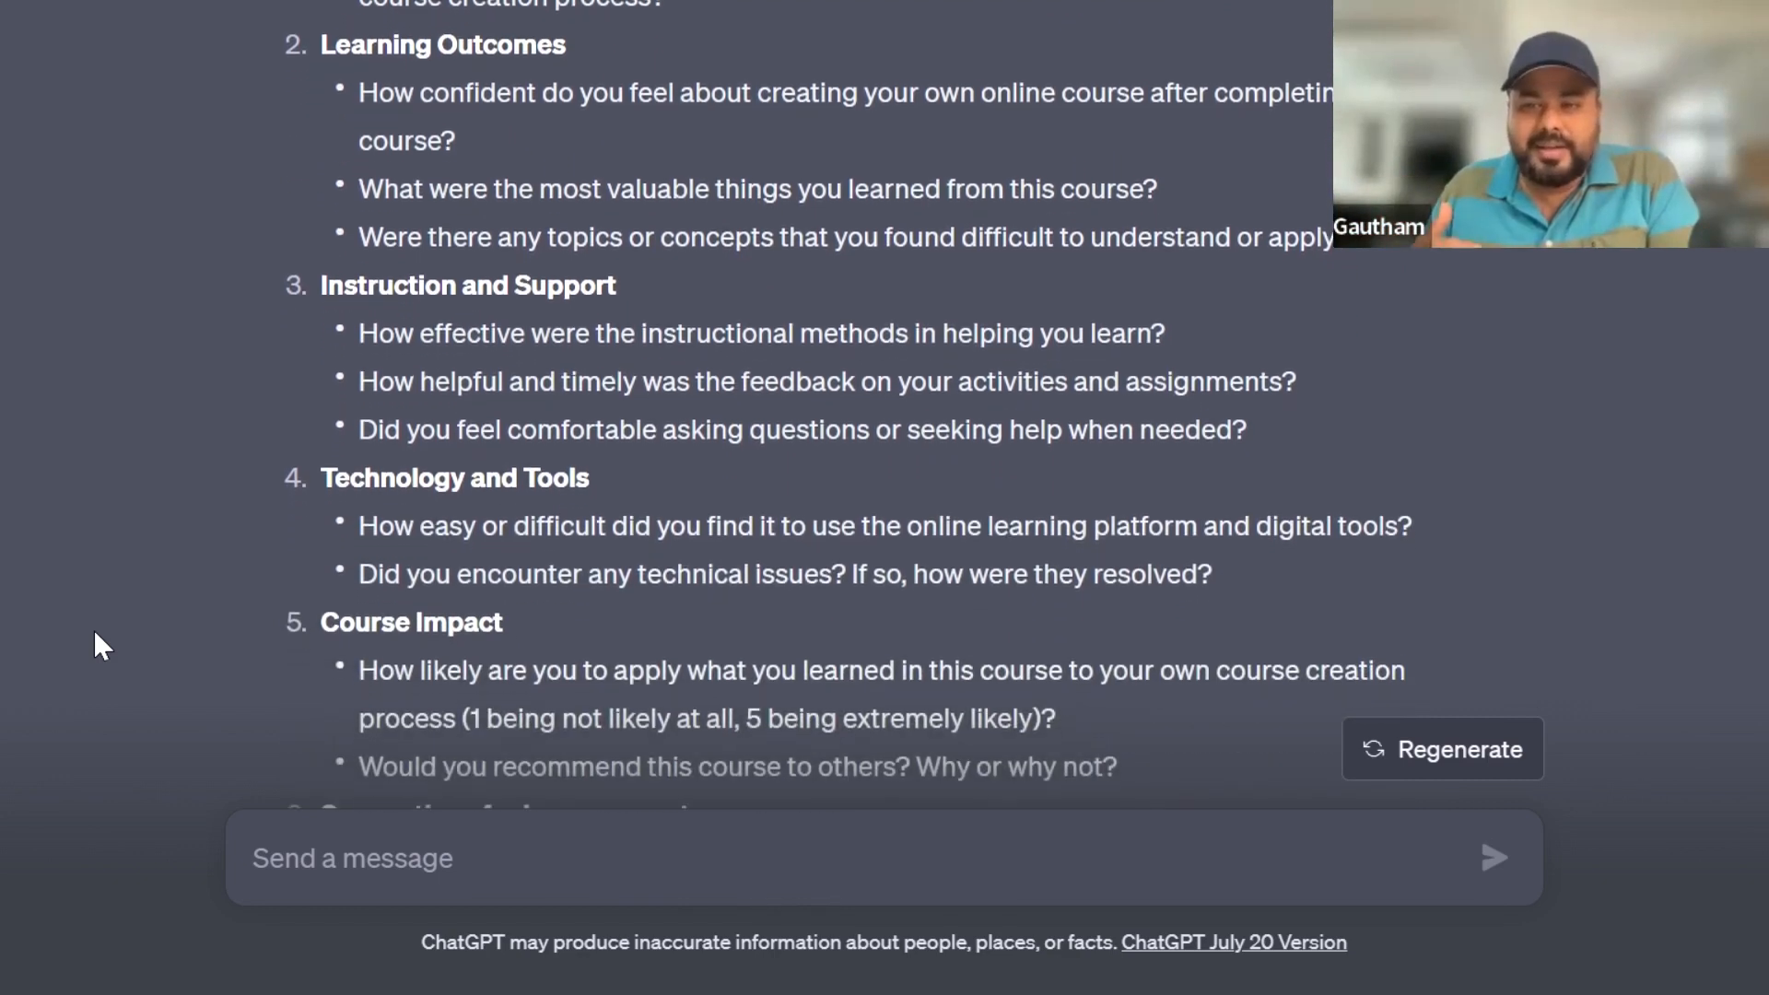
scroll(95, 635, down, 2)
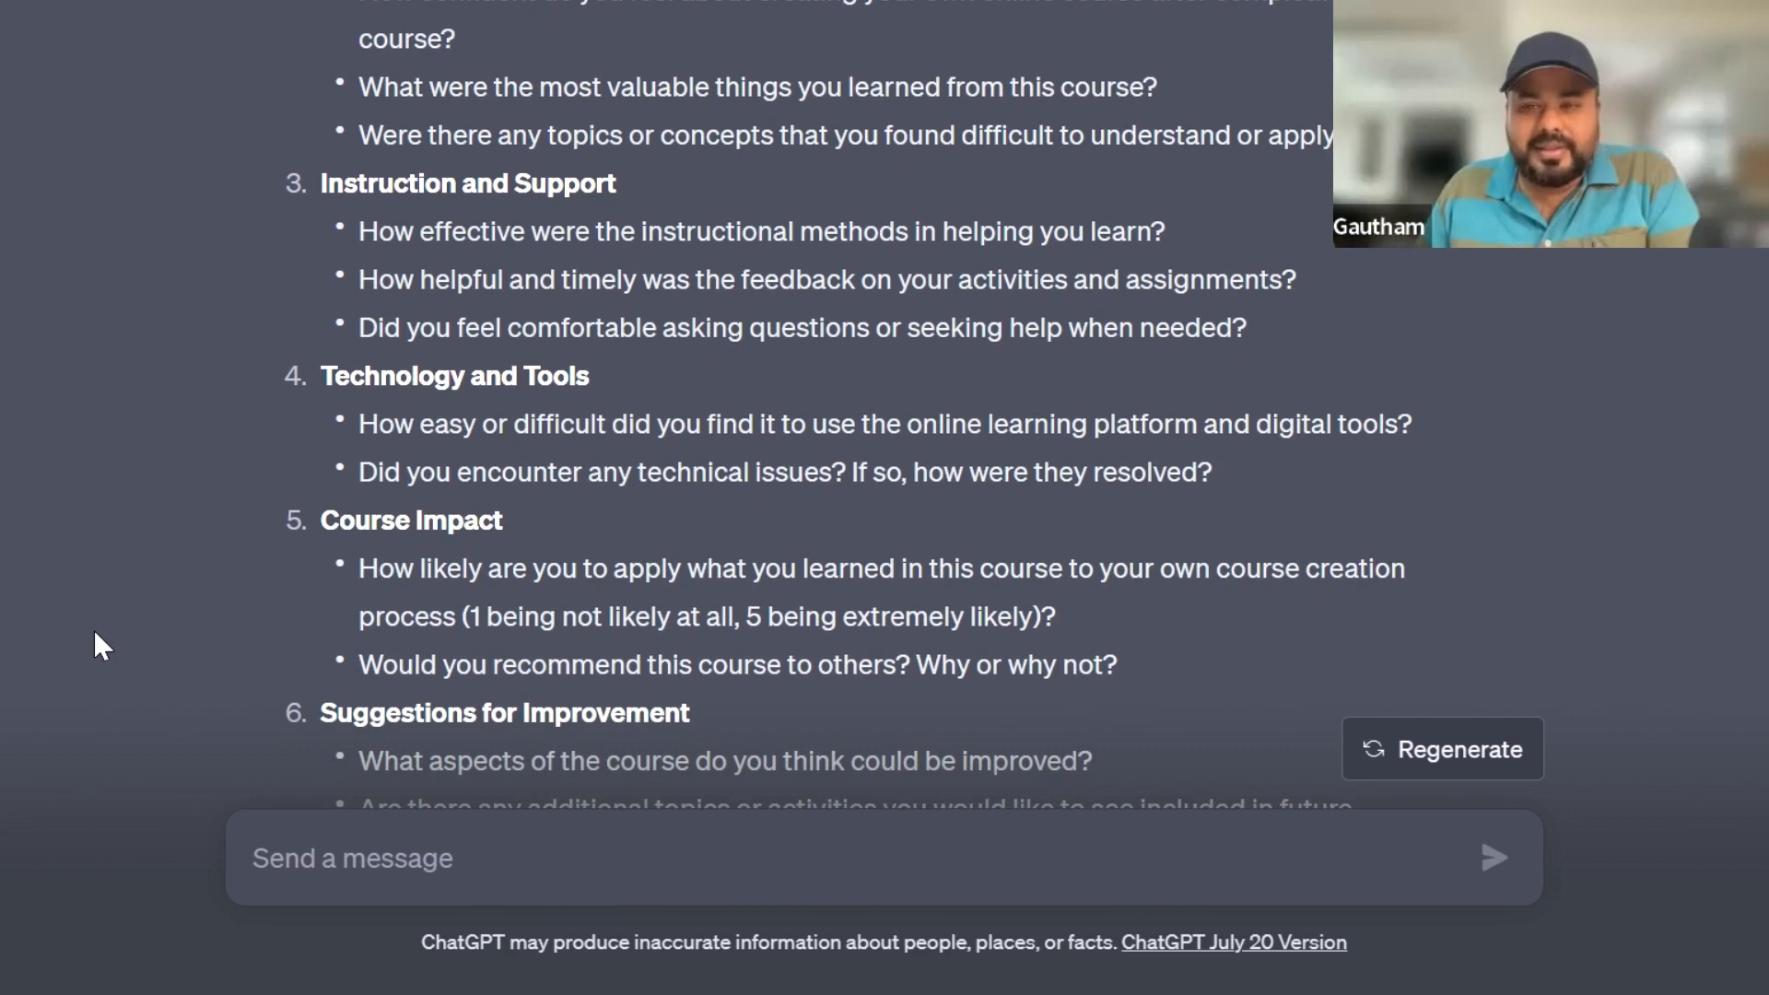
scroll(96, 635, down, 3)
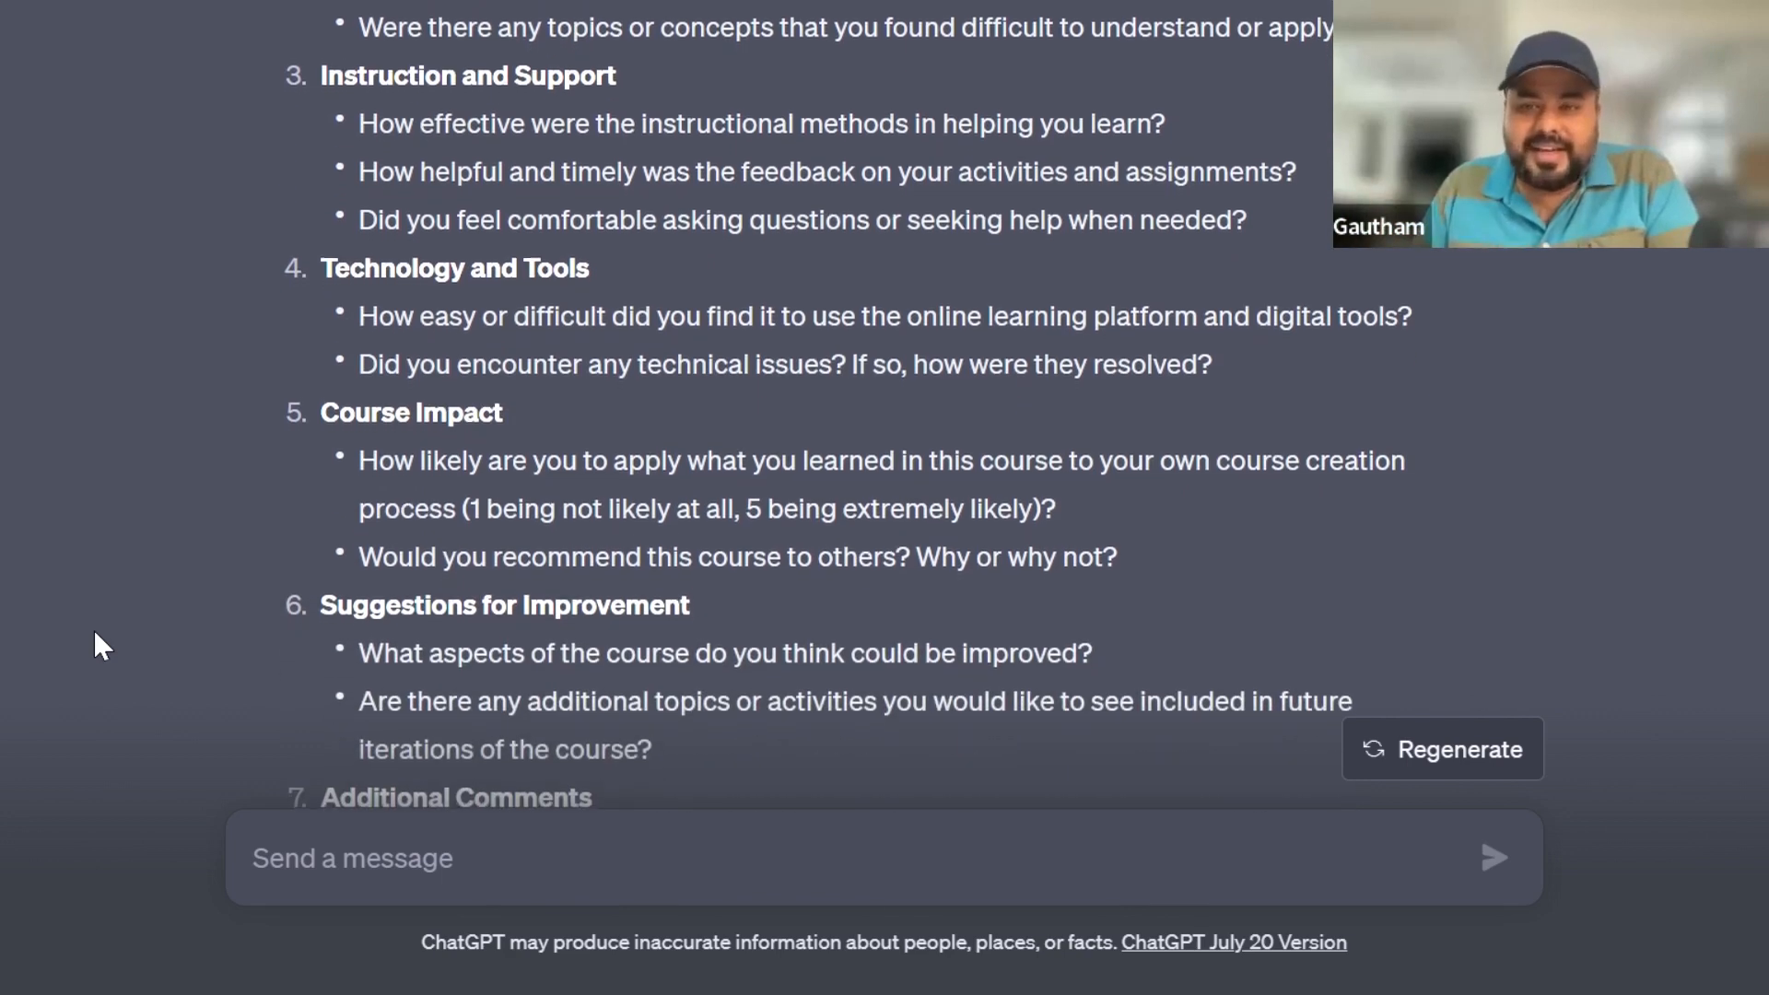
scroll(96, 636, down, 3)
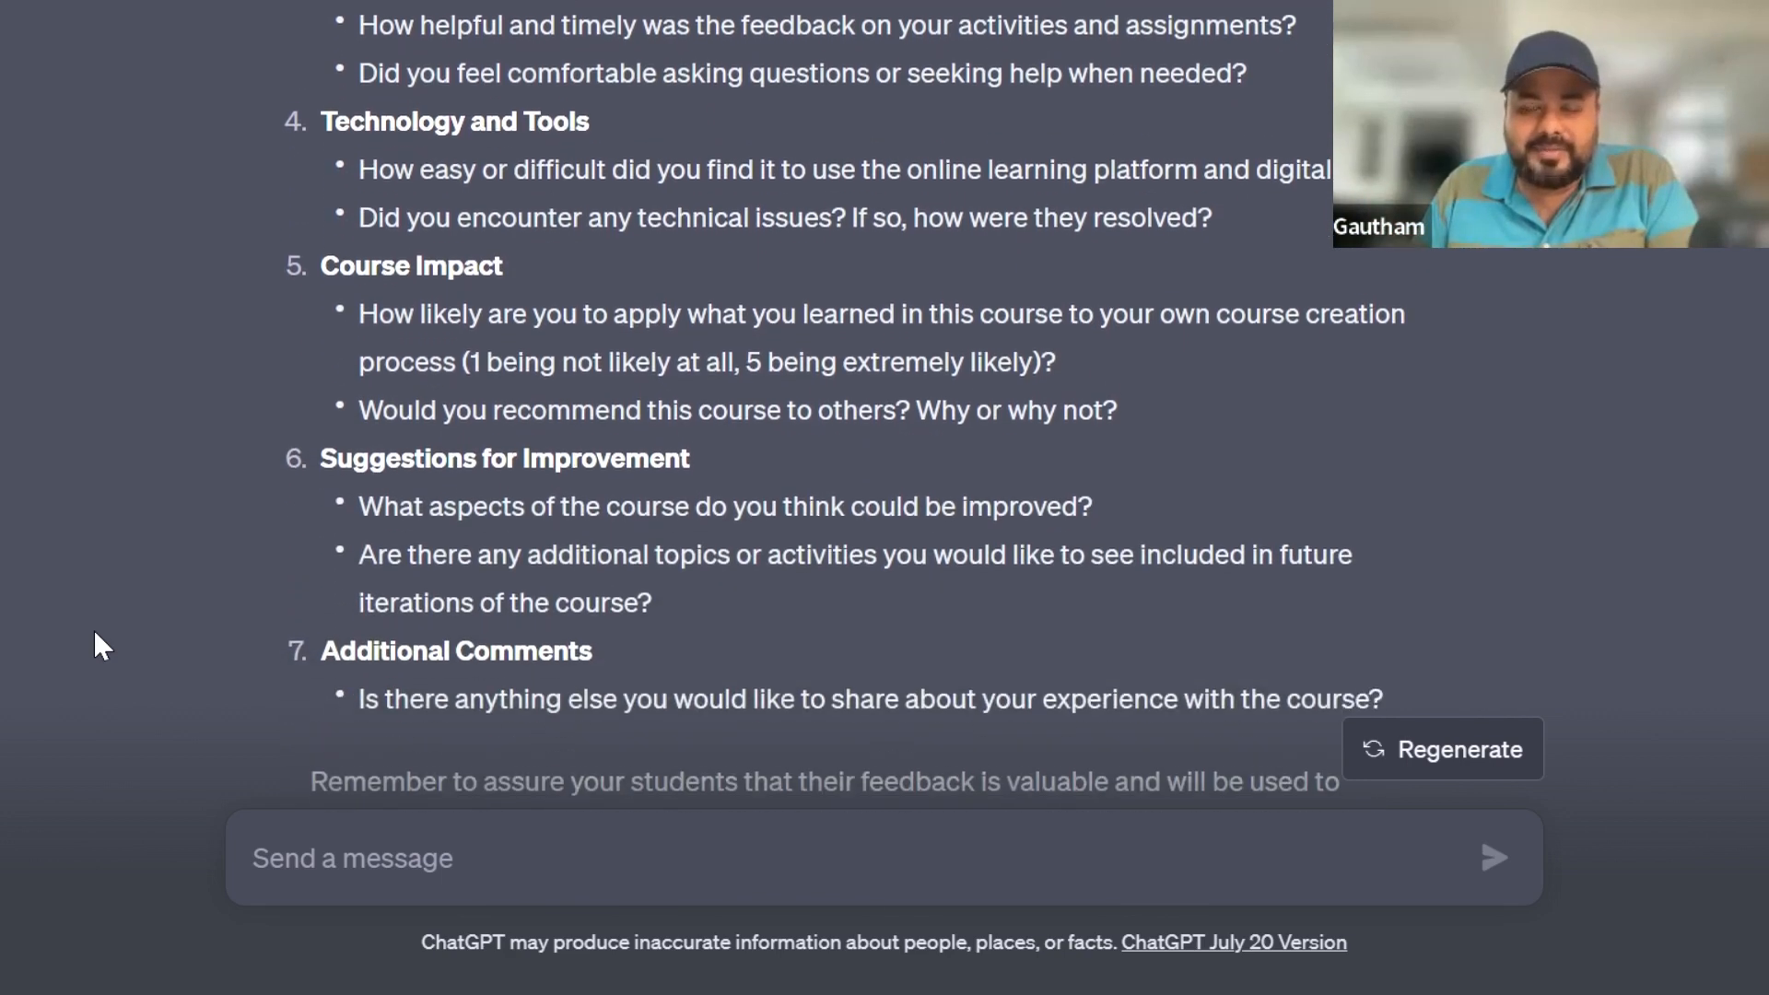